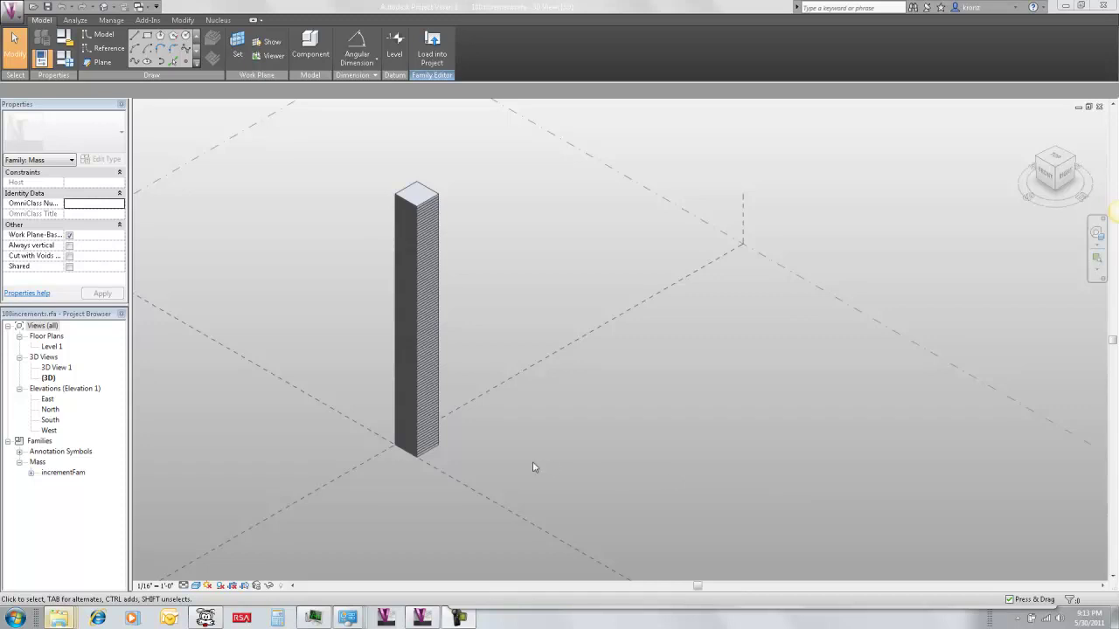
Set the selected tower mass's increment value to 100, then 99.
{"action": "middle_click_drag", "start_coordinate": [539, 482], "coordinate": [507, 435], "text": "shift"}
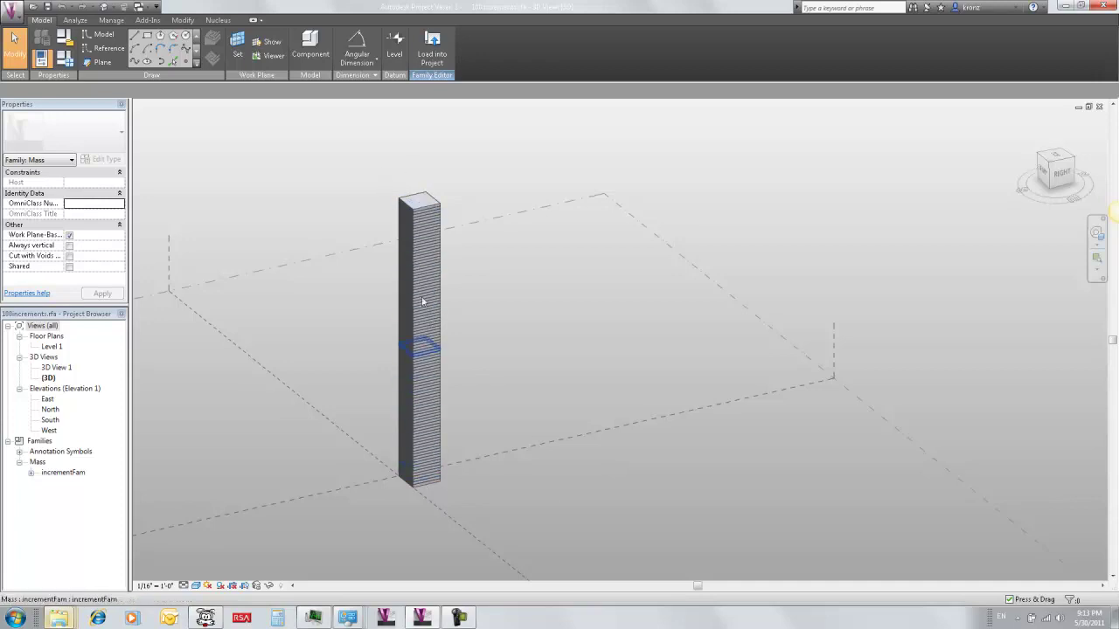
{"action": "left_click", "coordinate": [439, 212]}
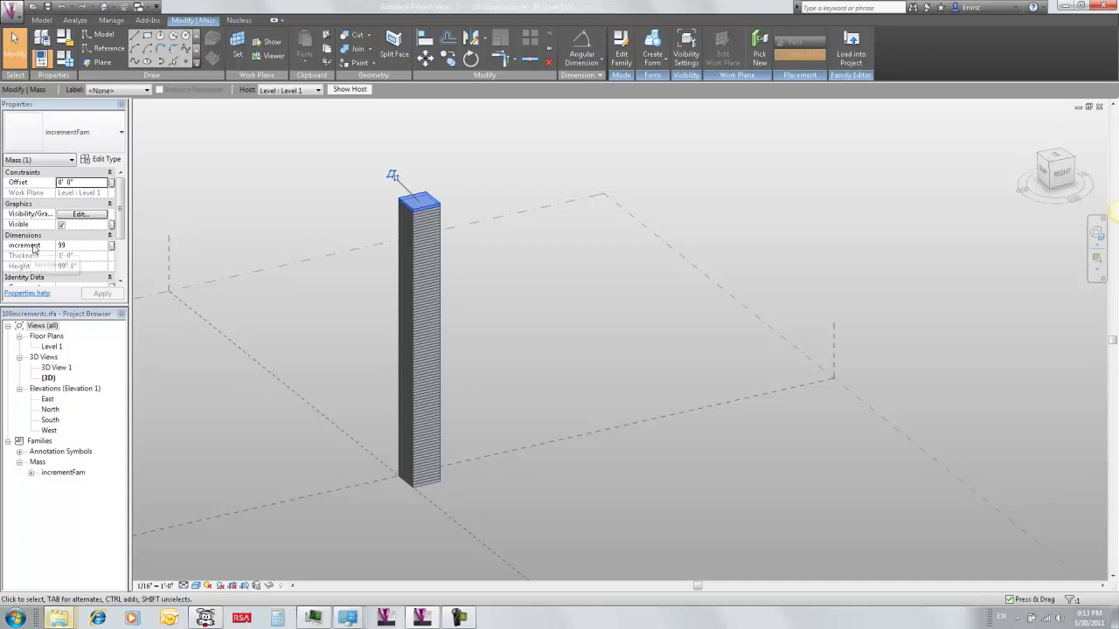
{"action": "left_click", "coordinate": [93, 245]}
{"action": "type", "text": "100"}
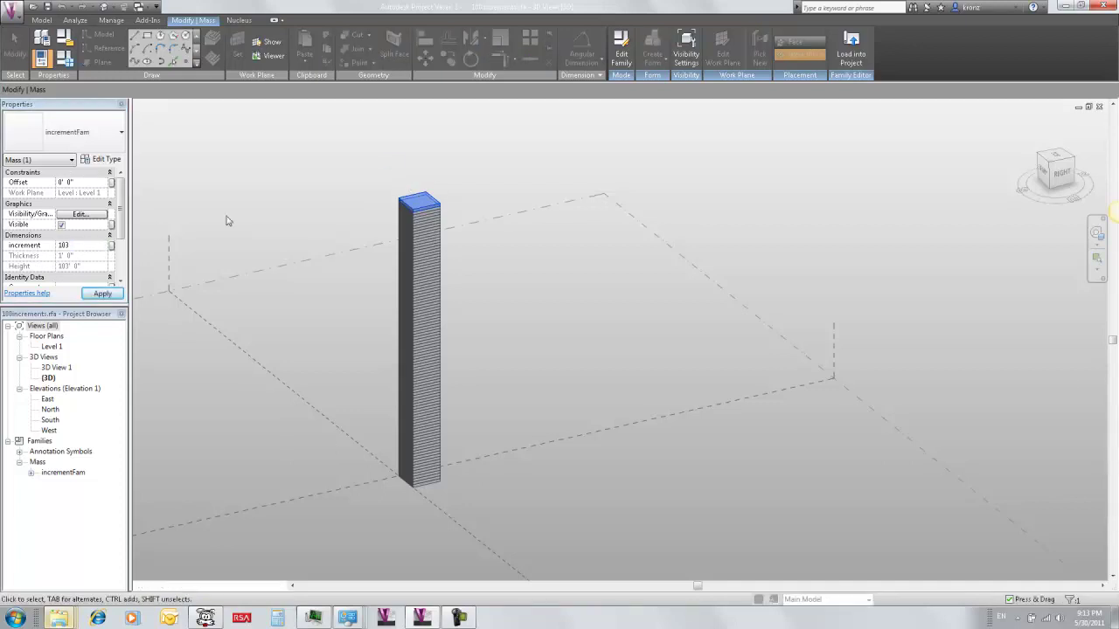
{"action": "left_click", "coordinate": [99, 248]}
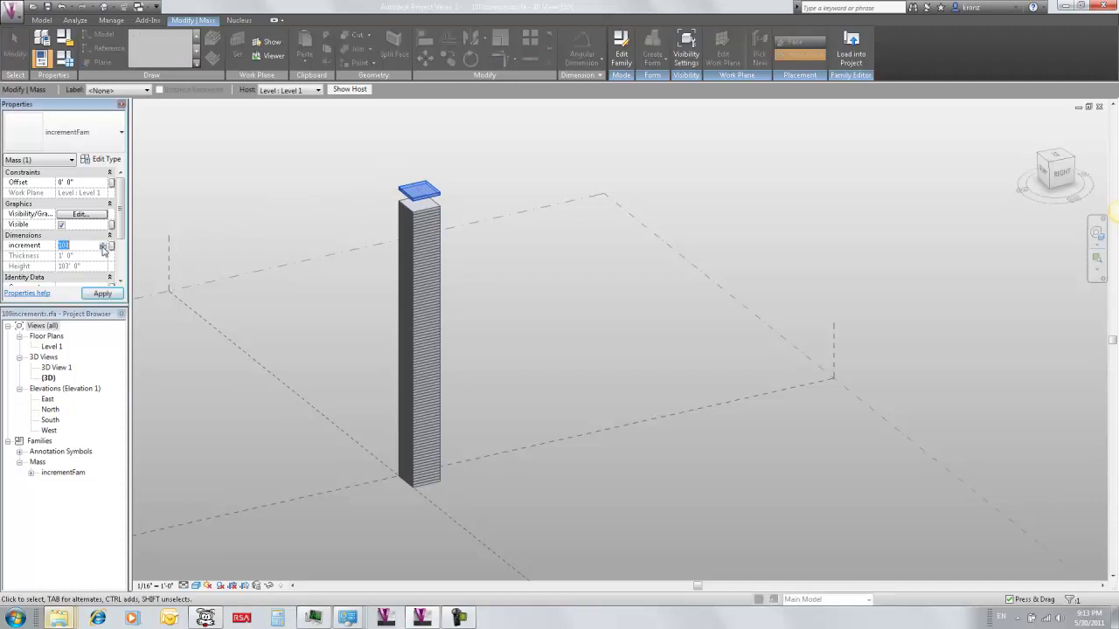
{"action": "type", "text": "99"}
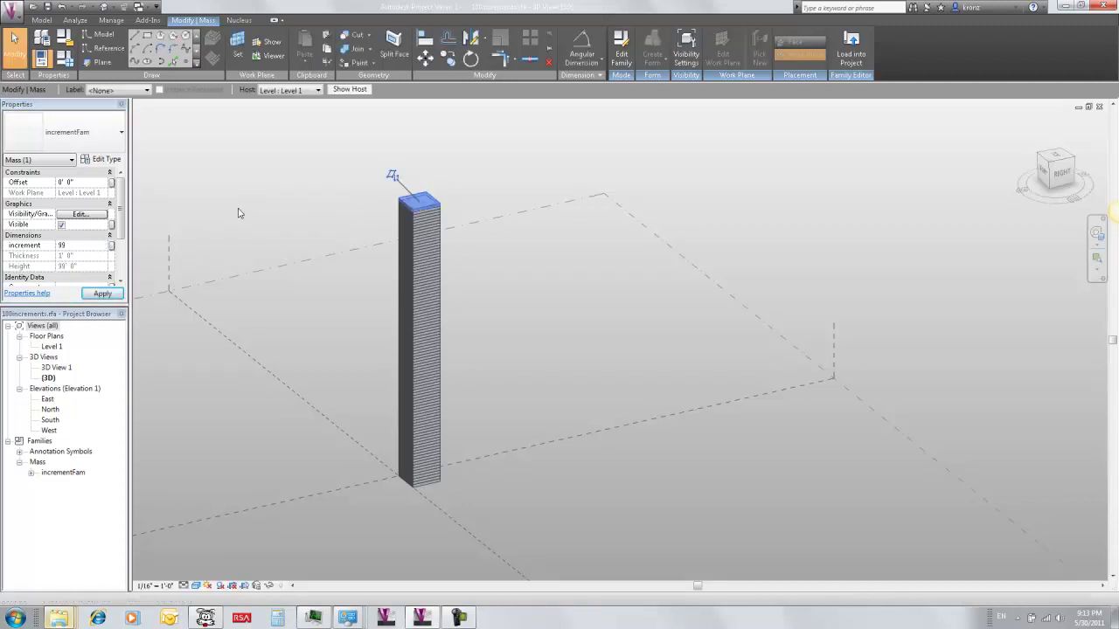
{"action": "left_click", "coordinate": [238, 213]}
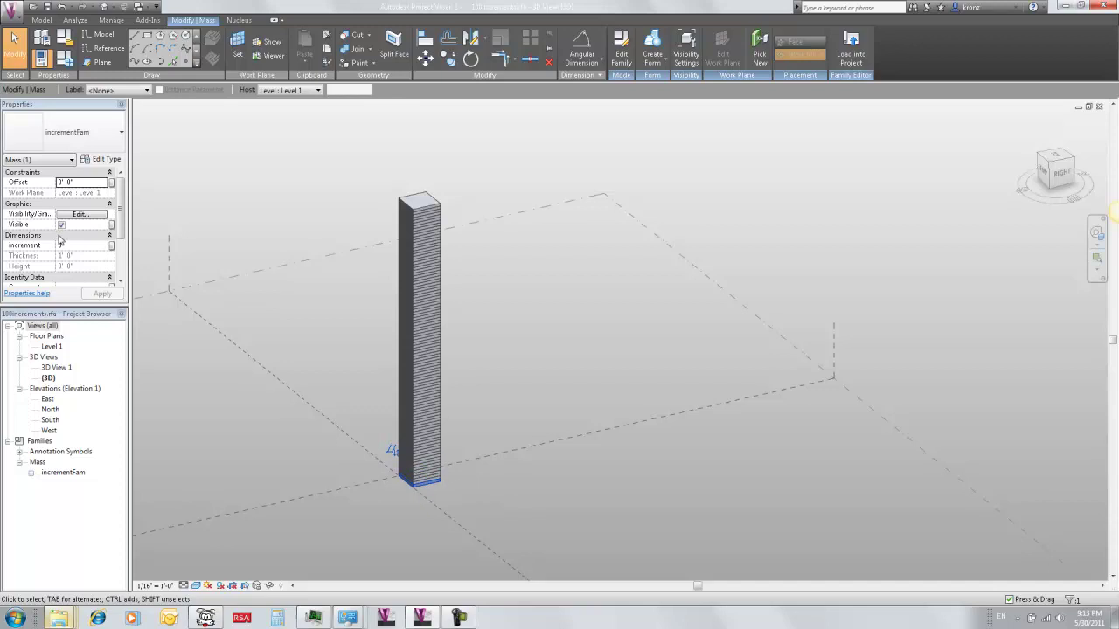
Reselect the tower mass and open its incrementFam family for editing.
{"action": "left_click", "coordinate": [290, 145]}
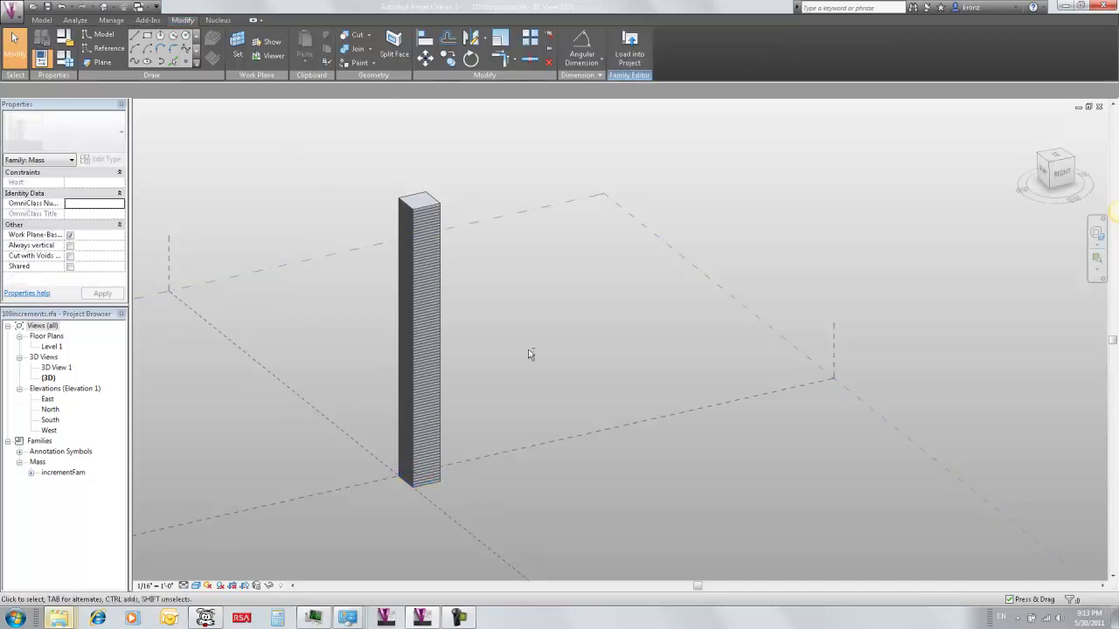
{"action": "middle_click_drag", "start_coordinate": [528, 354], "coordinate": [550, 205], "text": "shift"}
{"action": "middle_click_drag", "start_coordinate": [565, 379], "coordinate": [432, 217], "text": "shift"}
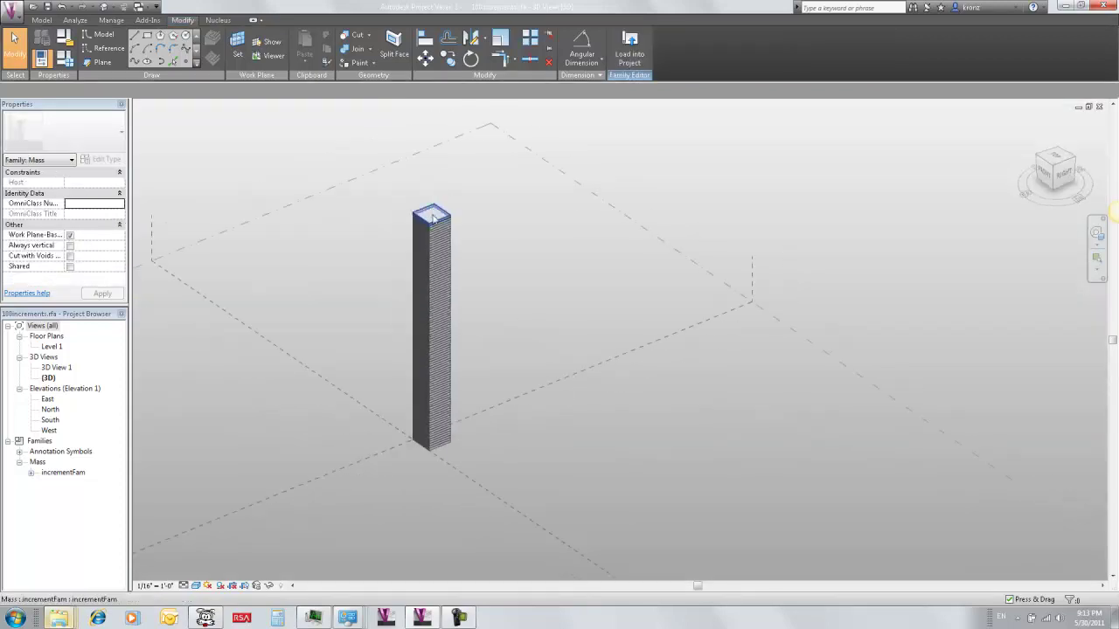
{"action": "left_click", "coordinate": [432, 216]}
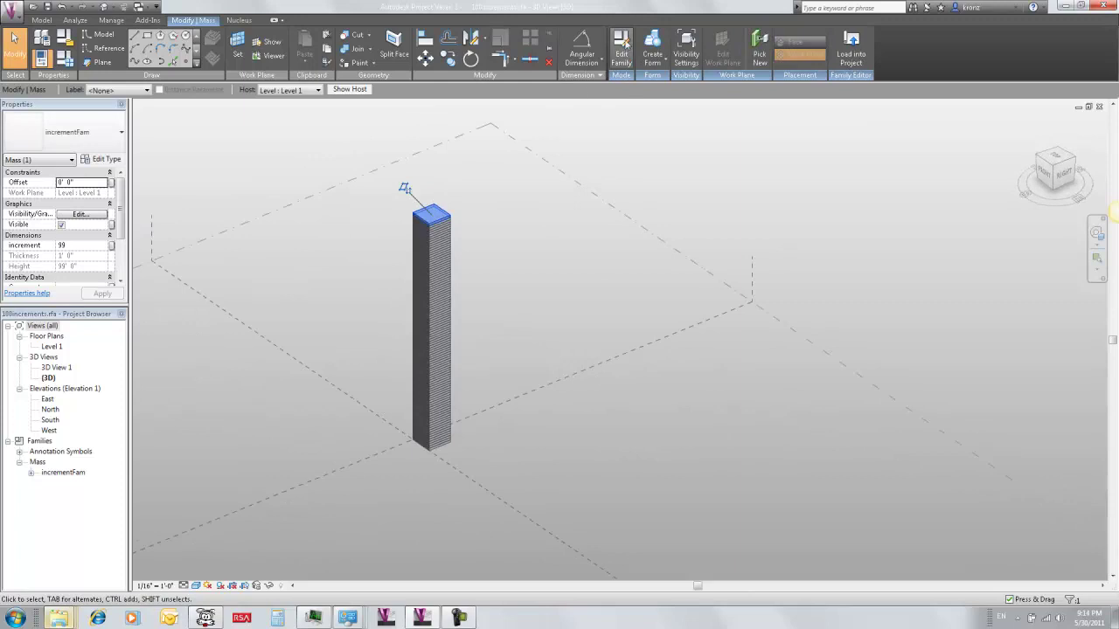
{"action": "left_click", "coordinate": [621, 46]}
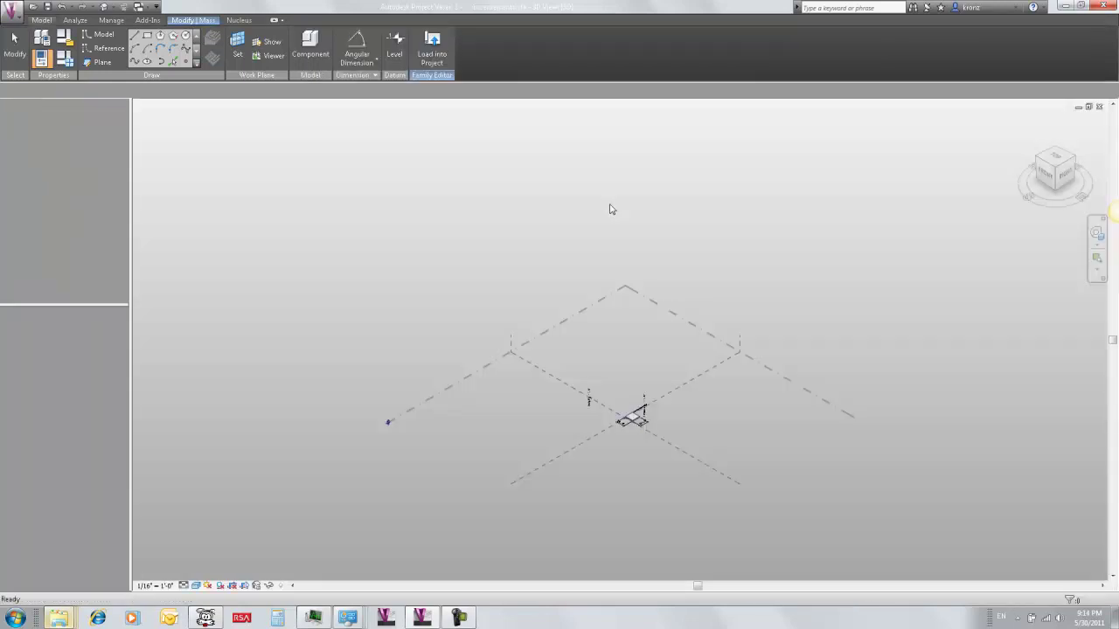
{"action": "scroll", "coordinate": [662, 434], "scroll_direction": "up", "scroll_amount": 5}
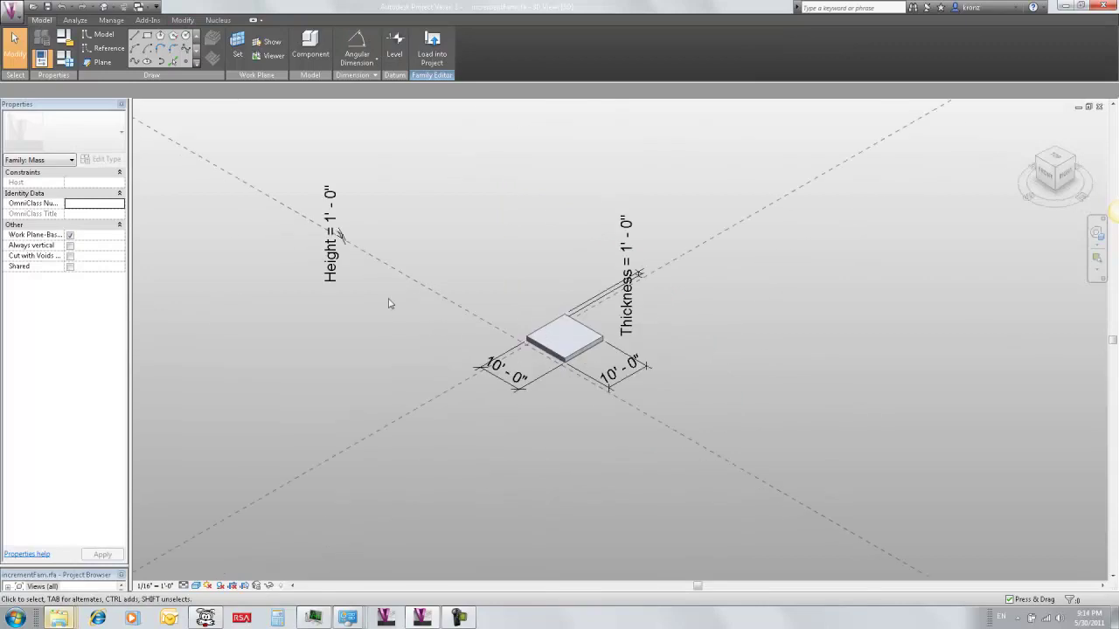
{"action": "mouse_move", "coordinate": [390, 303]}
{"action": "middle_mouse_down"}
{"action": "mouse_move", "coordinate": [475, 292]}
{"action": "mouse_move", "coordinate": [402, 320]}
{"action": "middle_mouse_up"}
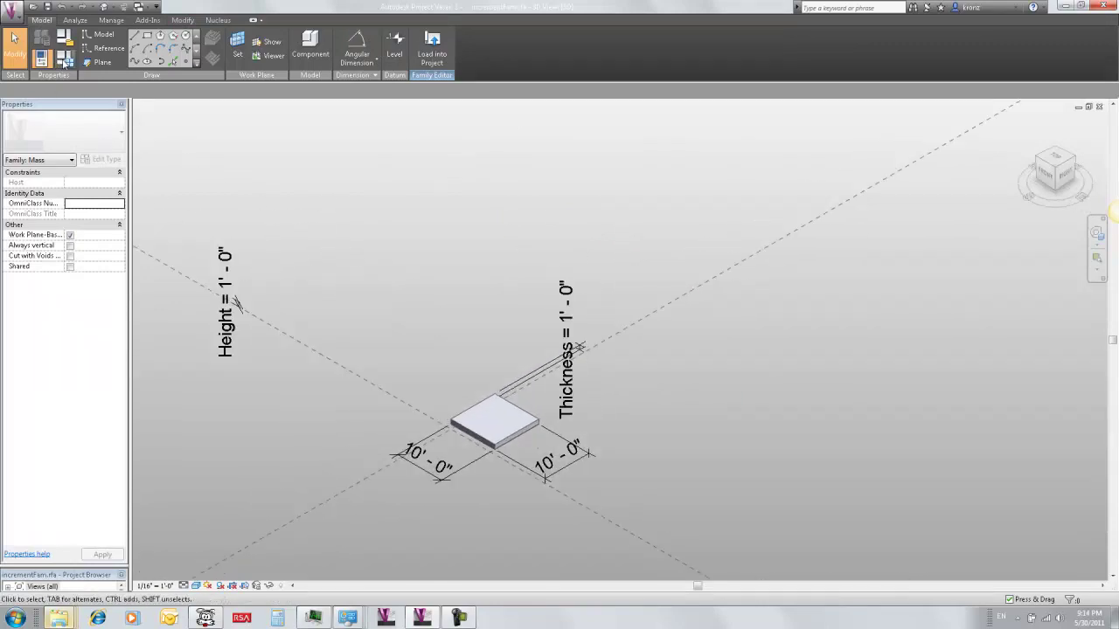
In Family Types, apply increment 3, then 5, so the slab Height reads 5'-0".
{"action": "left_click", "coordinate": [65, 62]}
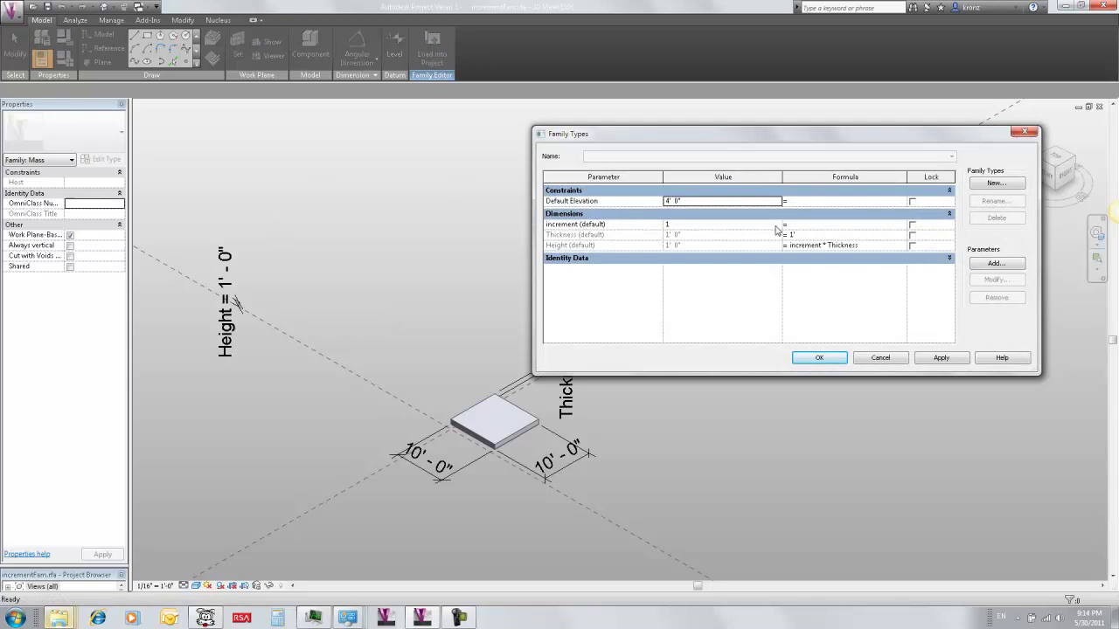
{"action": "left_click", "coordinate": [776, 227]}
{"action": "type", "text": "3"}
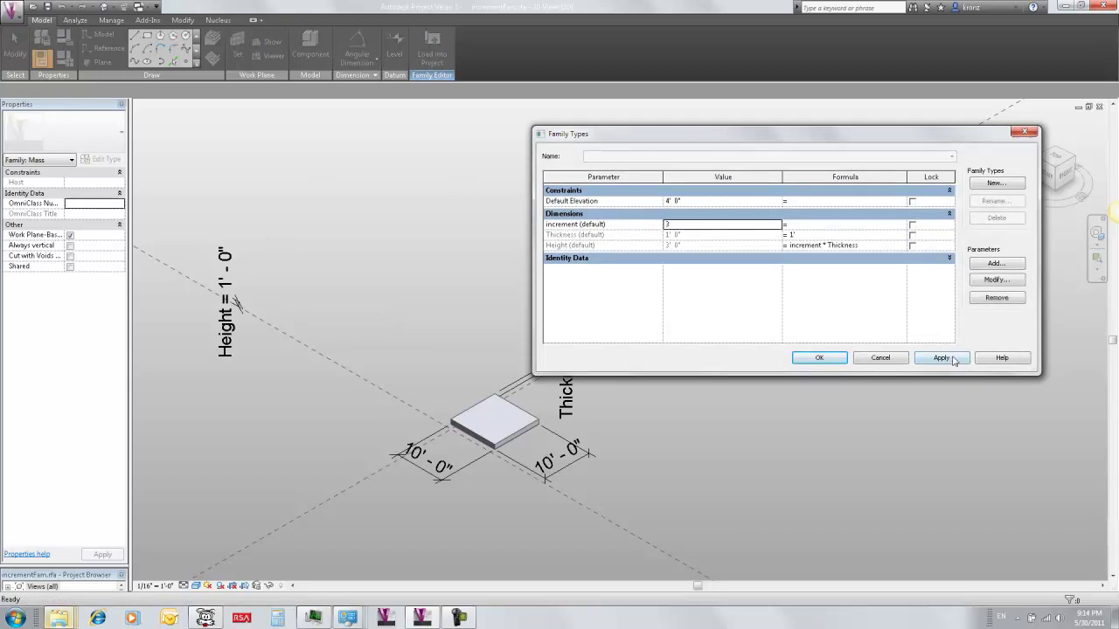
{"action": "left_click", "coordinate": [942, 359]}
{"action": "left_click", "coordinate": [776, 225]}
{"action": "type", "text": "5"}
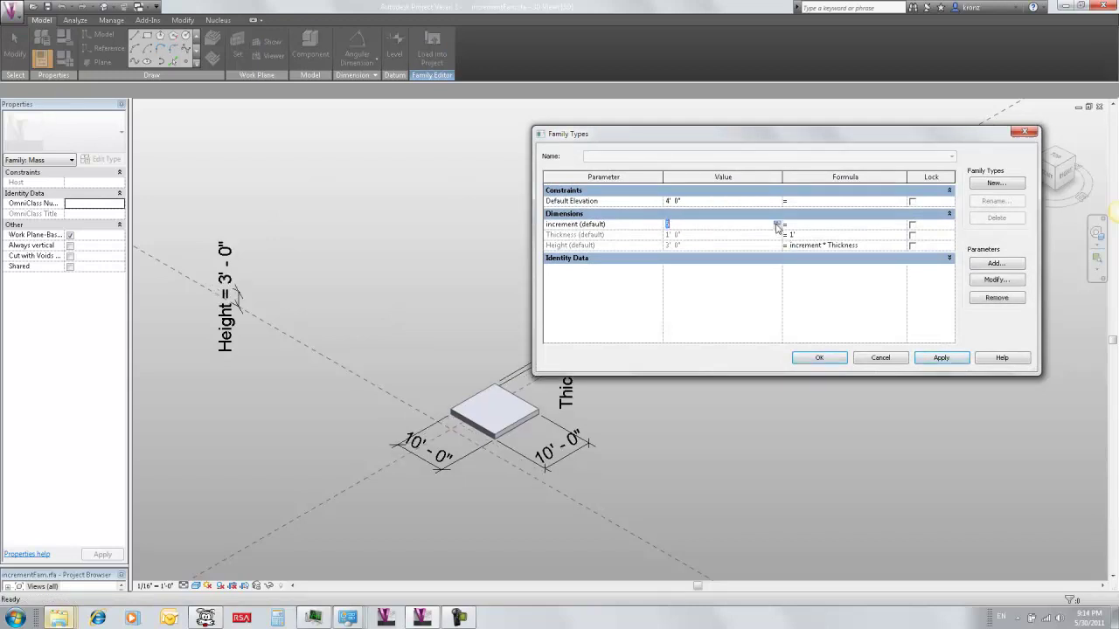
{"action": "left_click", "coordinate": [942, 358]}
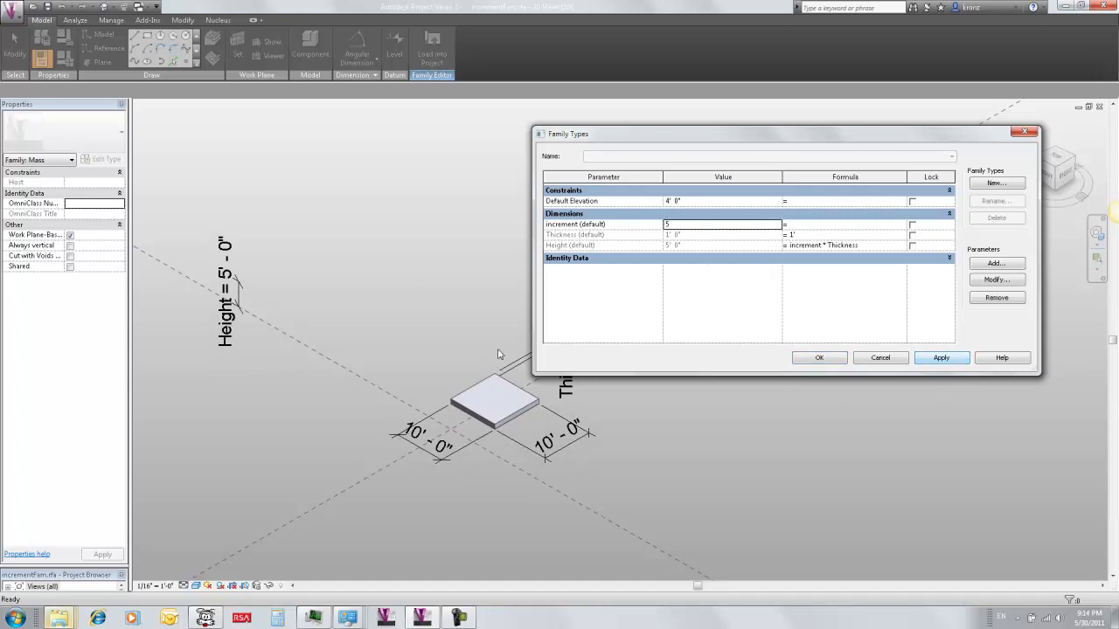
{"action": "left_click", "coordinate": [876, 357]}
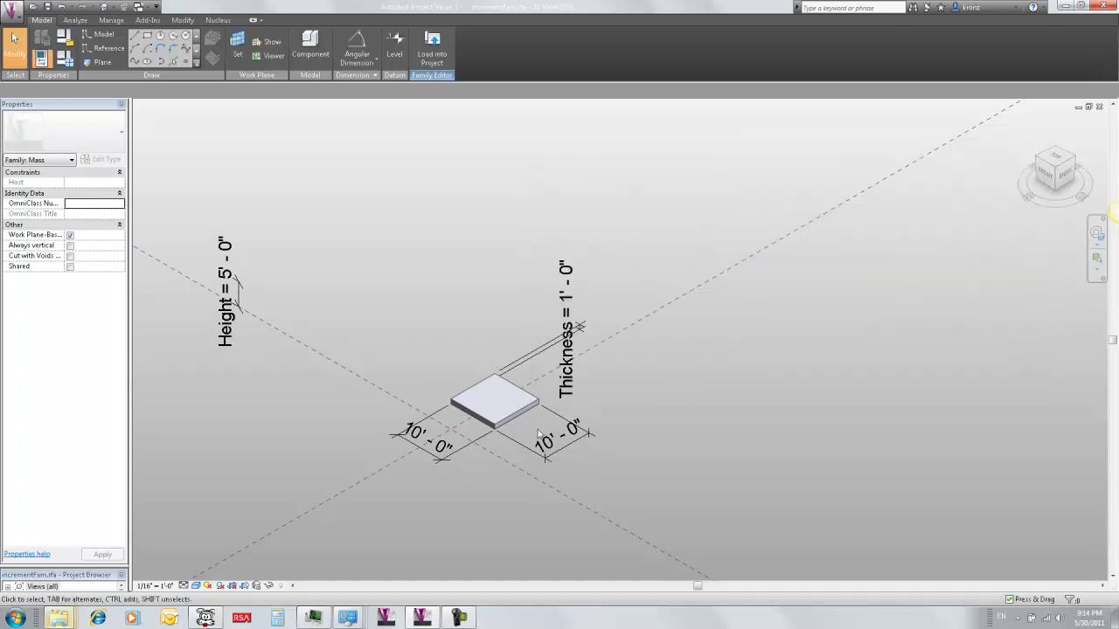
{"action": "middle_click_drag", "start_coordinate": [429, 318], "coordinate": [345, 328], "text": "shift"}
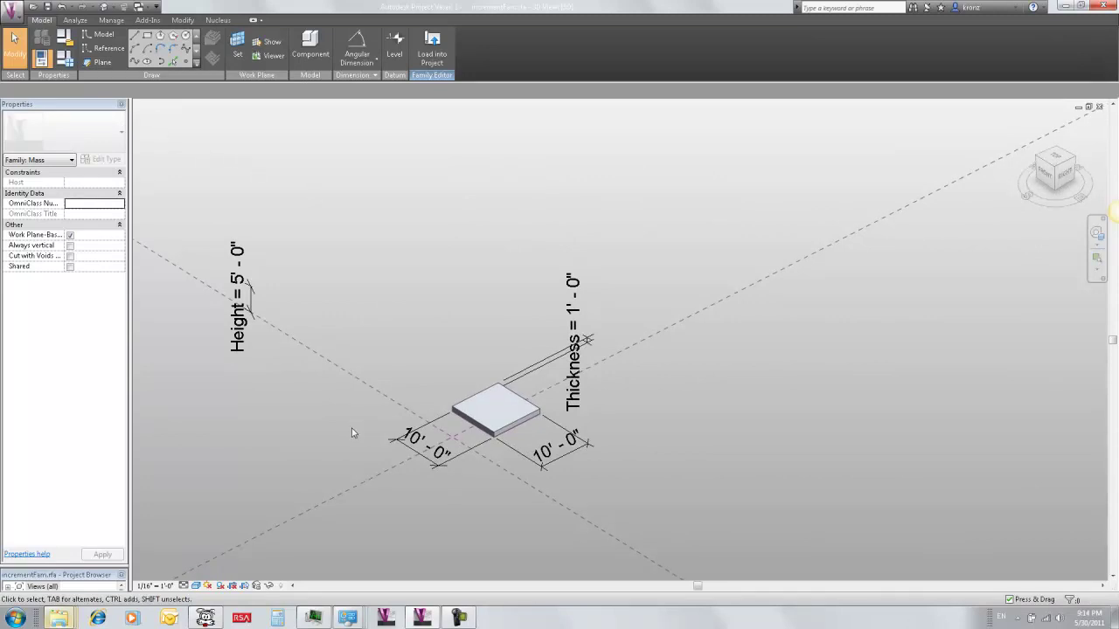
{"action": "middle_click_drag", "start_coordinate": [352, 433], "coordinate": [498, 331], "text": "shift"}
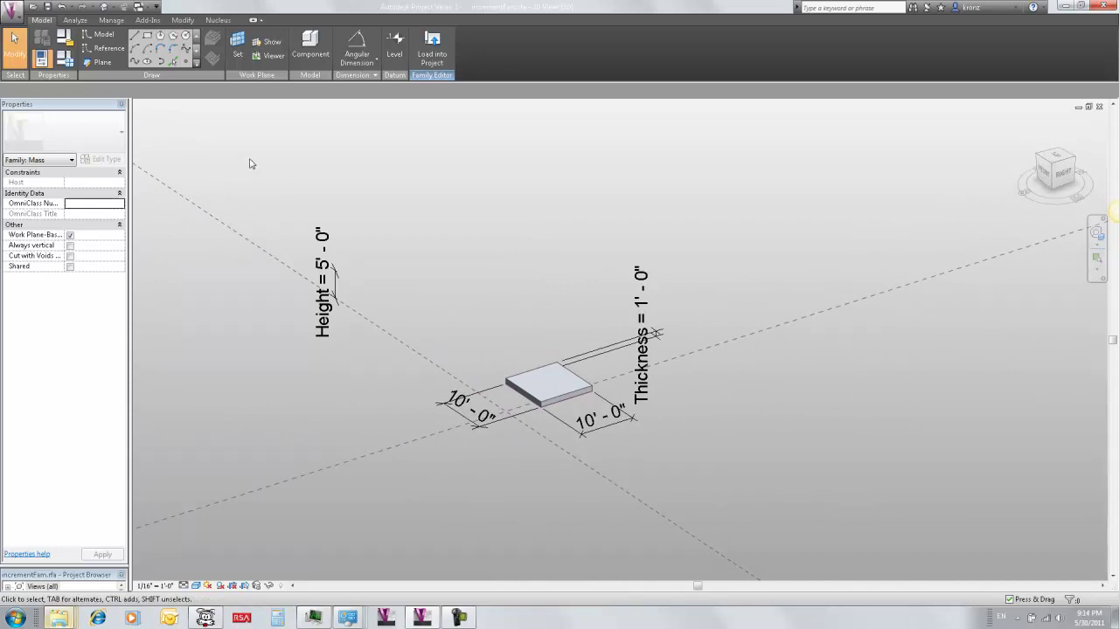
Delete the slab and its dimensions, leaving only the reference planes.
{"action": "left_click_drag", "start_coordinate": [250, 161], "coordinate": [745, 502]}
{"action": "key", "text": "Delete"}
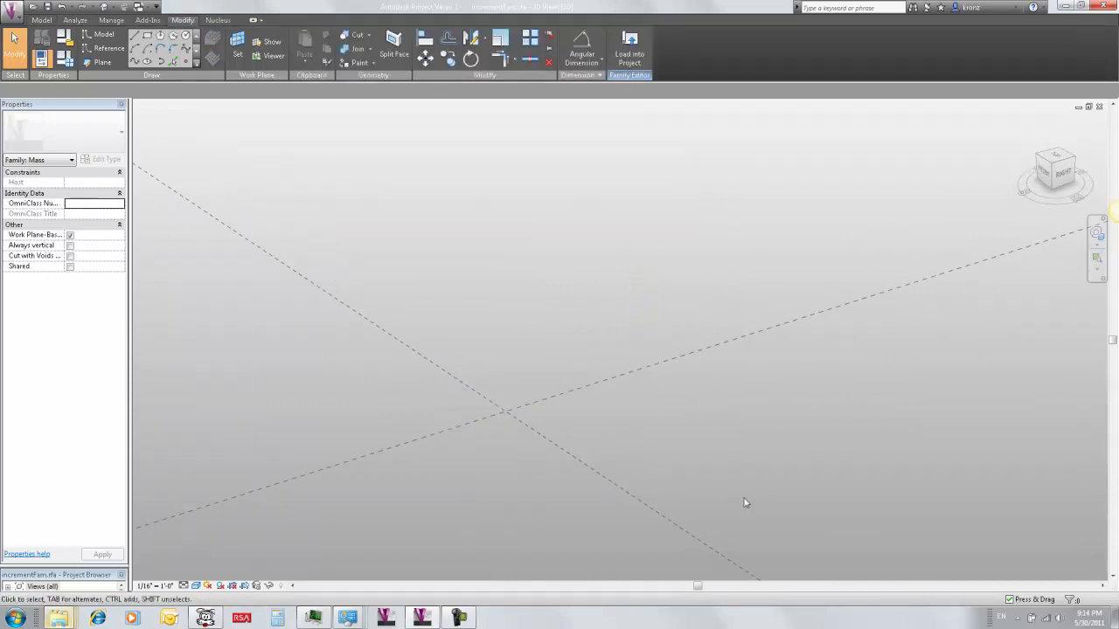
{"action": "middle_click_drag", "start_coordinate": [512, 400], "coordinate": [509, 402], "text": "shift"}
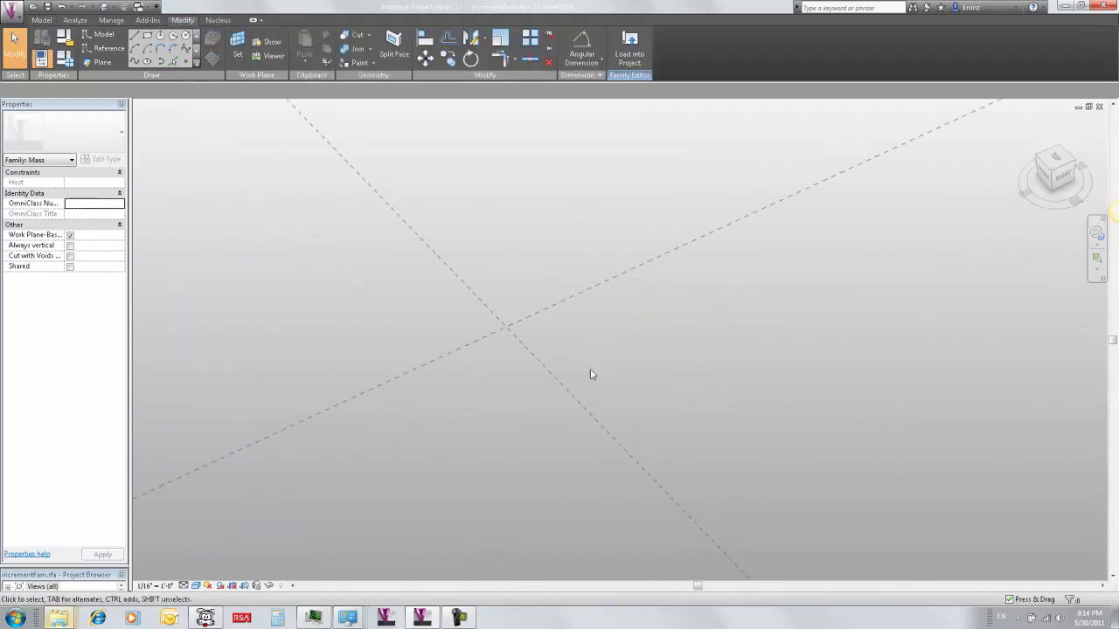
{"action": "middle_click_drag", "start_coordinate": [591, 375], "coordinate": [494, 402], "text": "shift"}
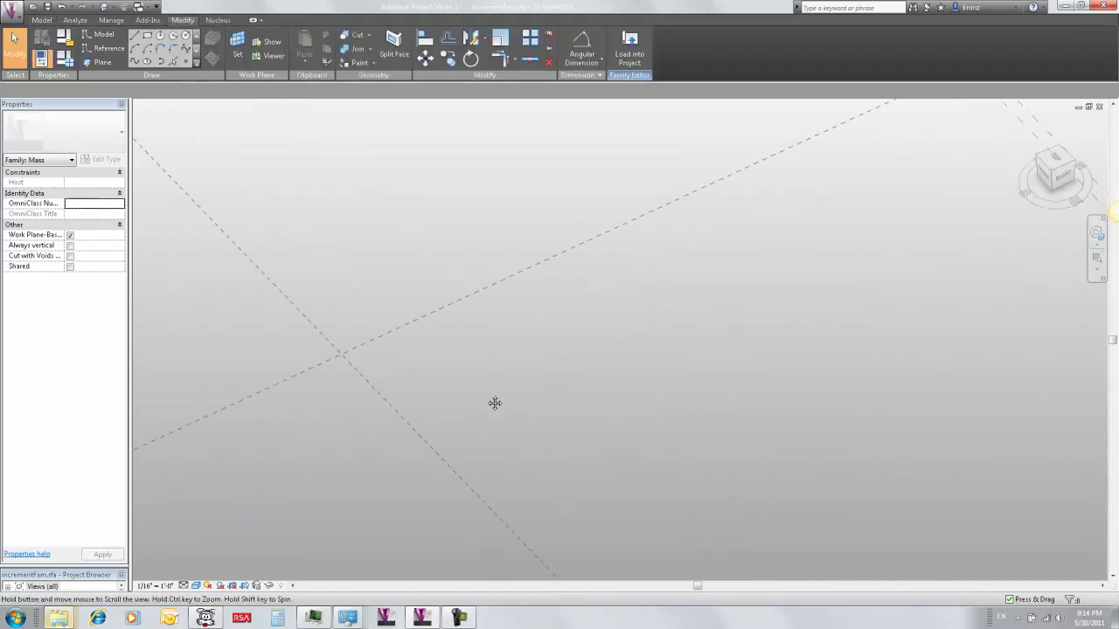
Draw a reference line from the planes' intersection and dimension its 34° angle.
{"action": "left_click", "coordinate": [97, 51]}
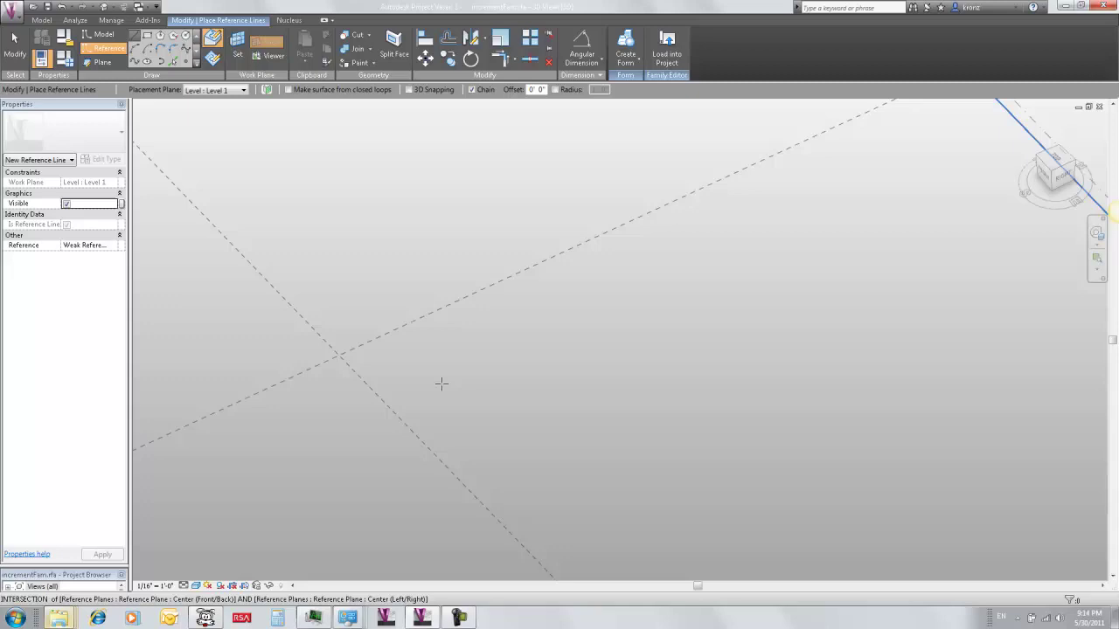
{"action": "left_click", "coordinate": [341, 355]}
{"action": "left_click", "coordinate": [604, 429]}
{"action": "key", "text": "Escape"}
{"action": "key", "text": "Escape"}
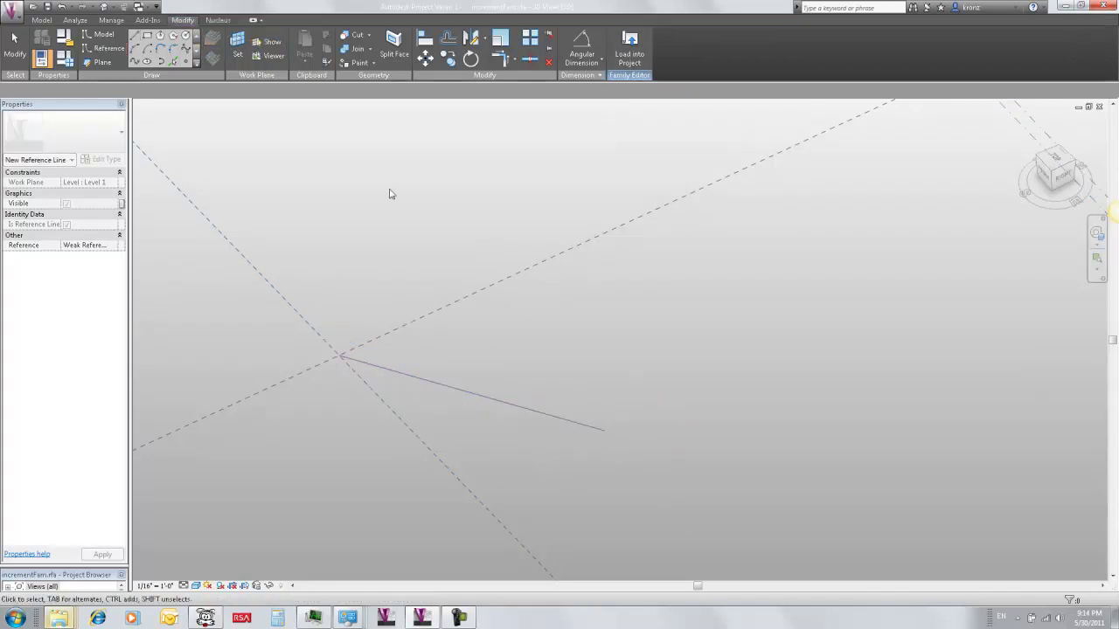
{"action": "key", "text": "Return"}
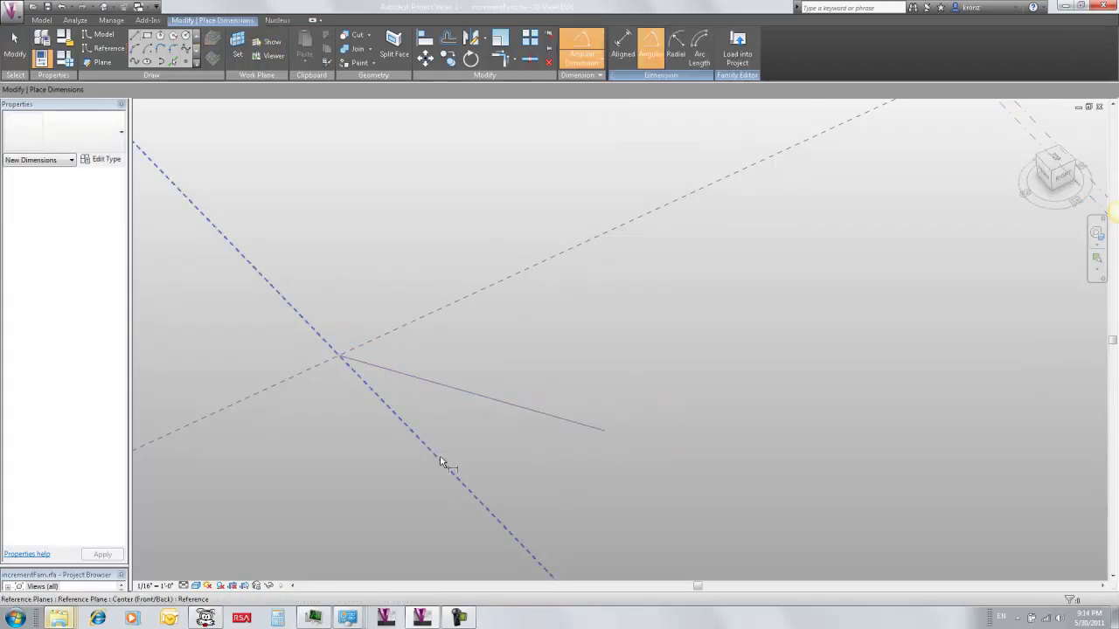
{"action": "left_click", "coordinate": [500, 403]}
{"action": "left_click", "coordinate": [458, 479]}
{"action": "left_click", "coordinate": [549, 474]}
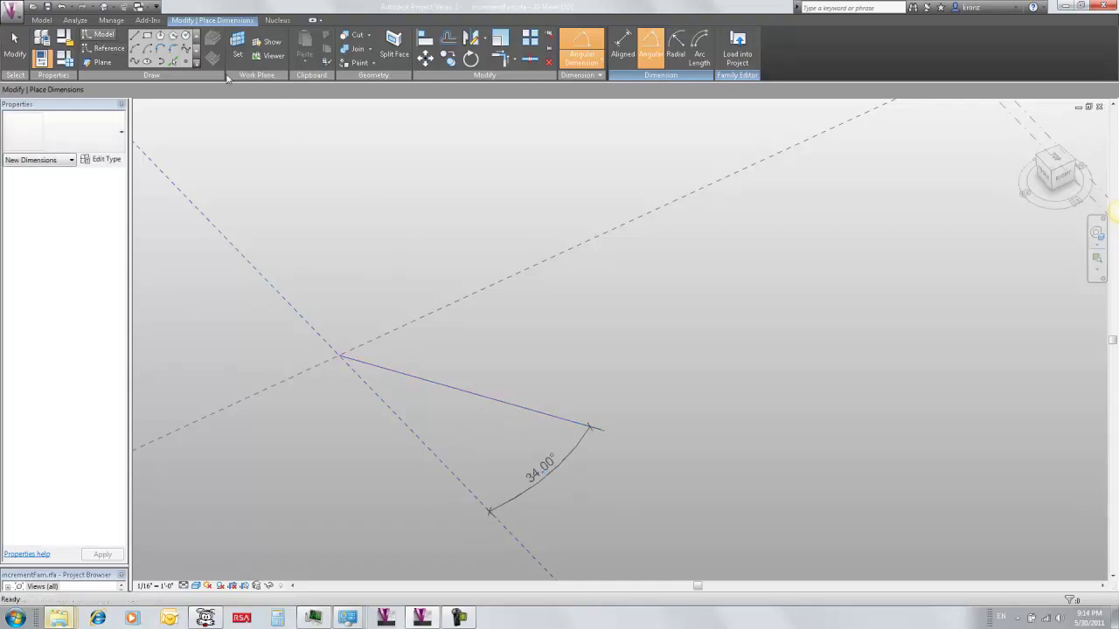
Draw a model line along the reference line's plane, about 83'-6" long.
{"action": "left_click", "coordinate": [98, 35]}
{"action": "left_click", "coordinate": [236, 44]}
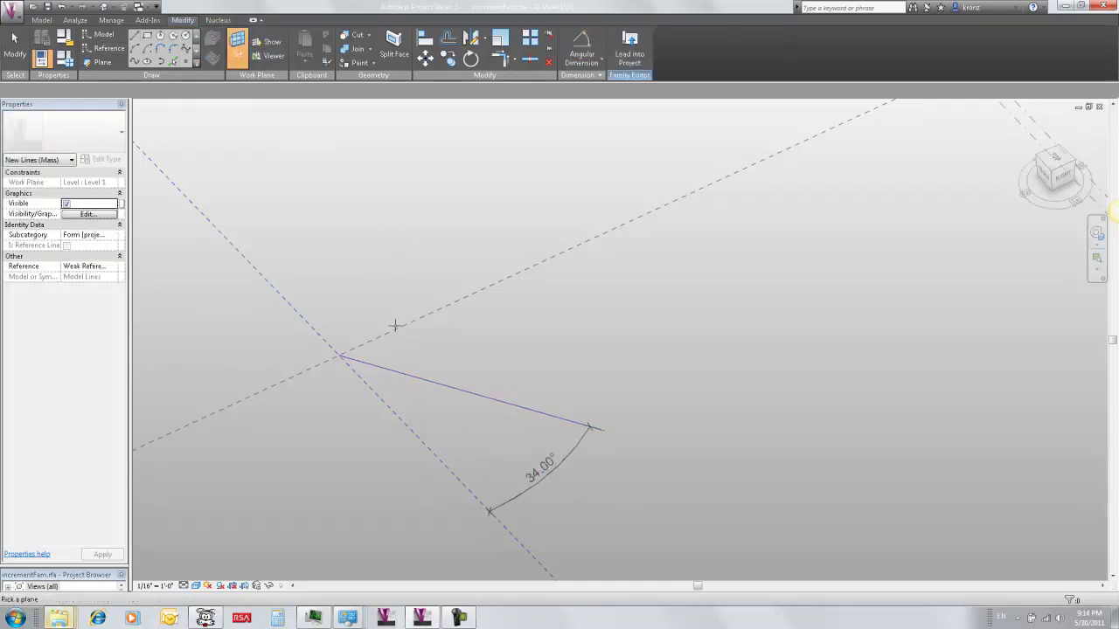
{"action": "left_click", "coordinate": [337, 353]}
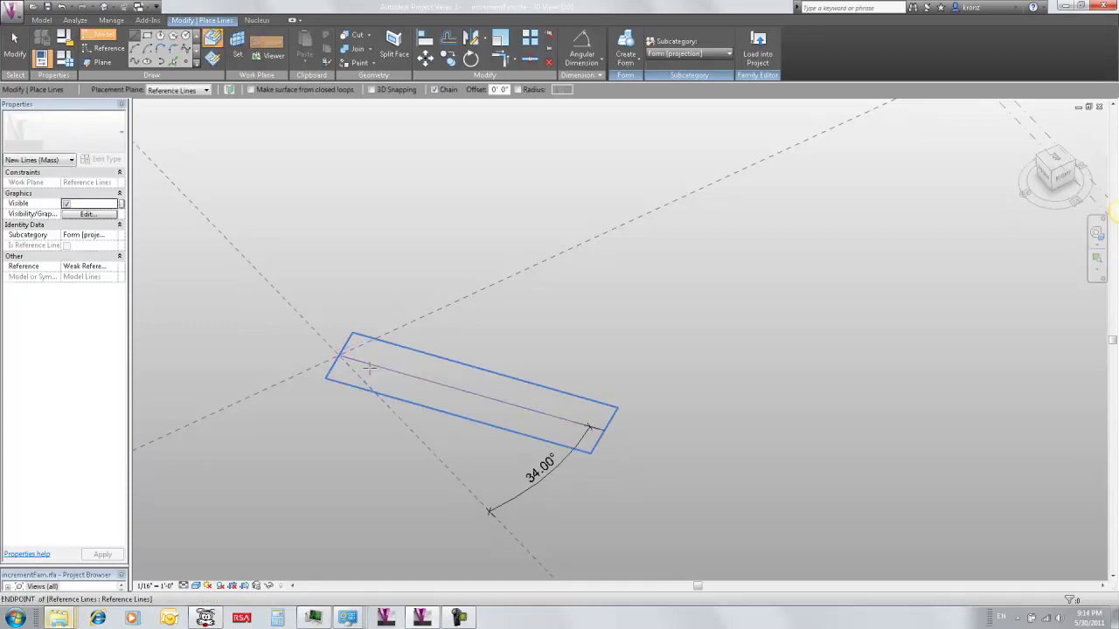
{"action": "left_click", "coordinate": [339, 354]}
{"action": "left_click", "coordinate": [704, 455]}
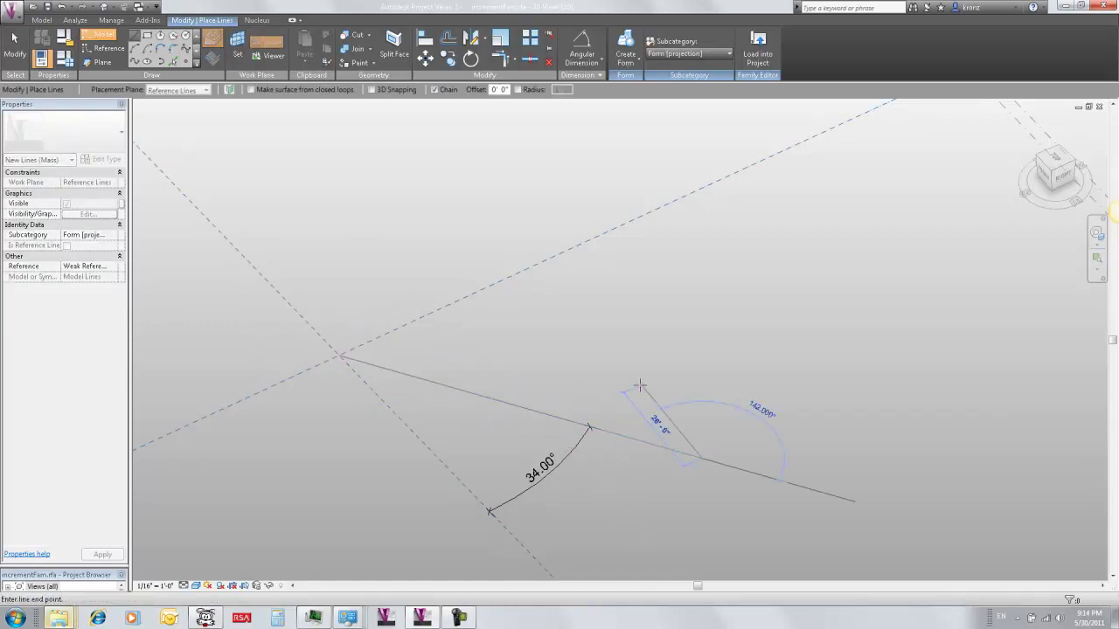
{"action": "key", "text": "Escape"}
{"action": "key", "text": "Escape"}
{"action": "left_click", "coordinate": [642, 437]}
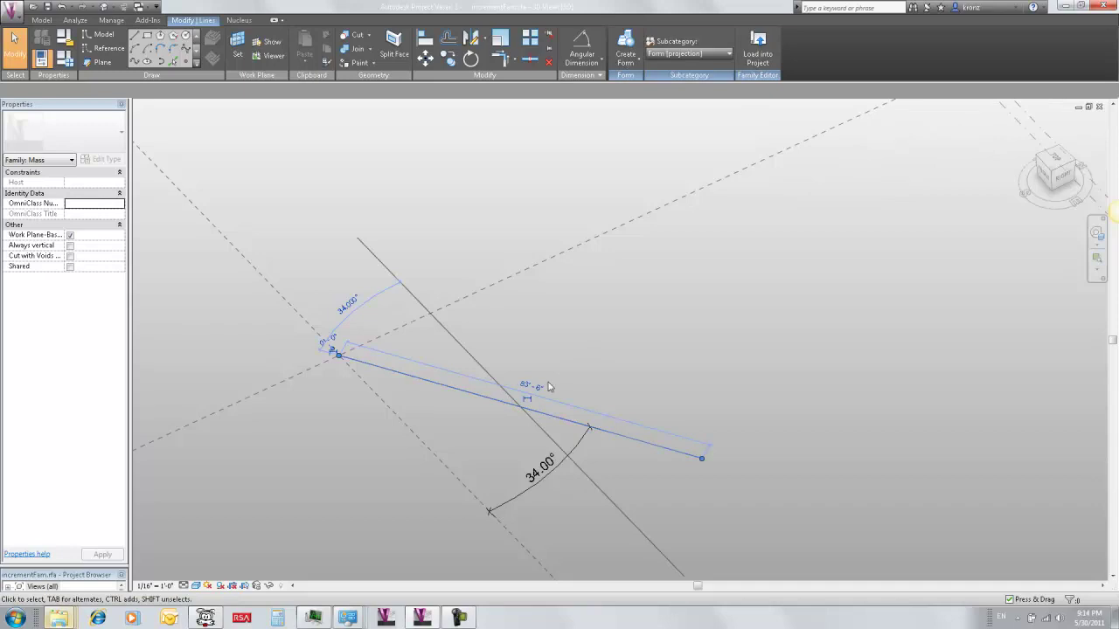
Label the 34° angle dimension with a new instance parameter named ang.
{"action": "left_click", "coordinate": [614, 357]}
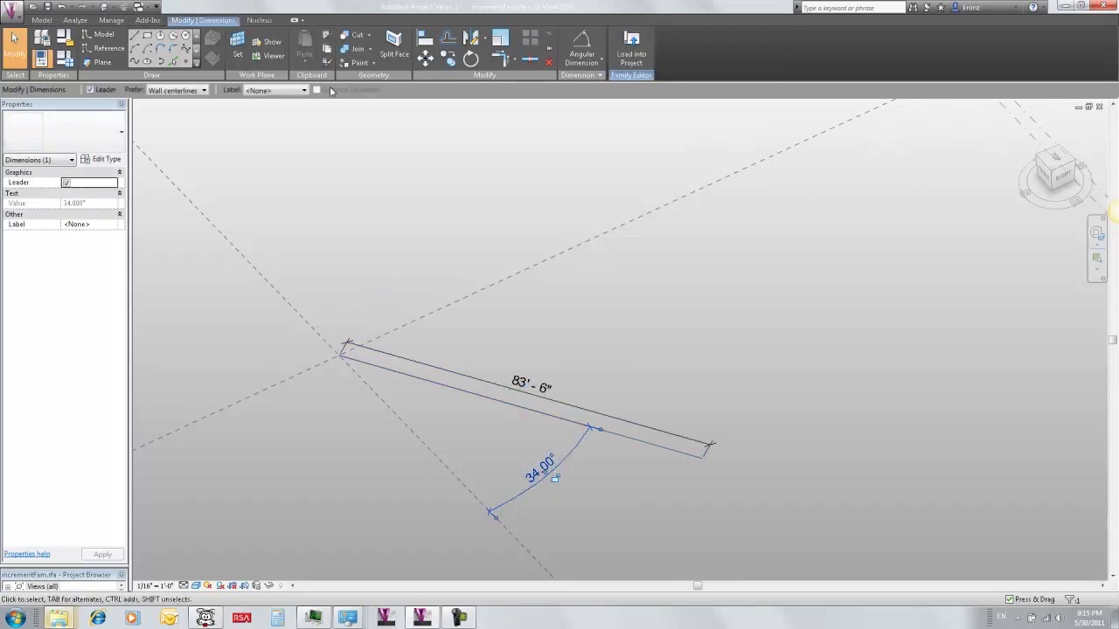
{"action": "left_click", "coordinate": [288, 91]}
{"action": "left_click", "coordinate": [293, 110]}
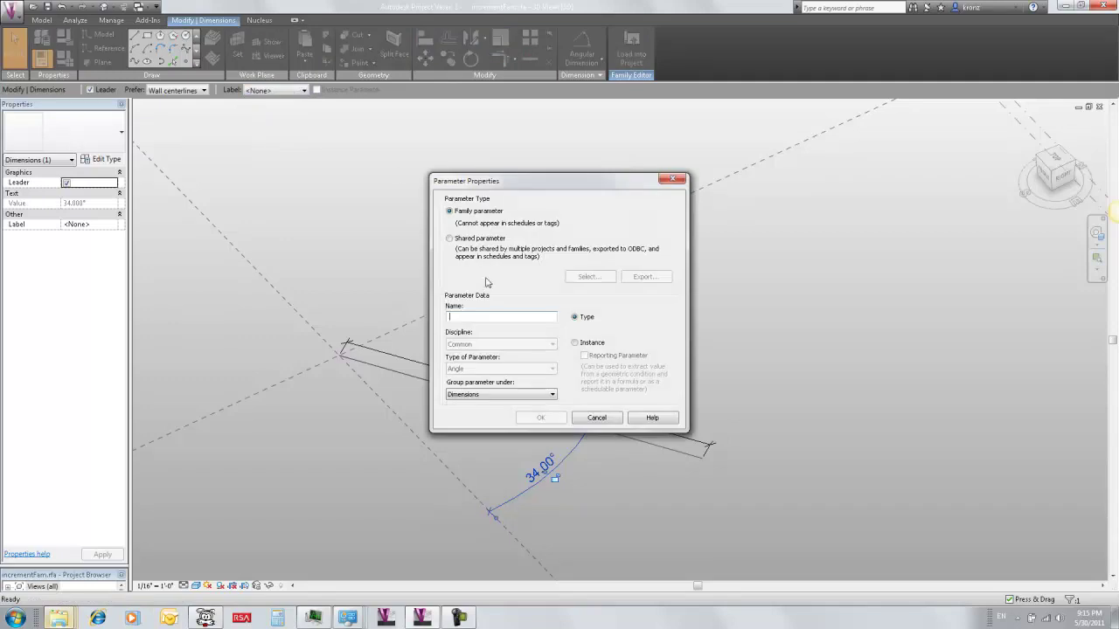
{"action": "type", "text": "ang"}
{"action": "left_click", "coordinate": [578, 343]}
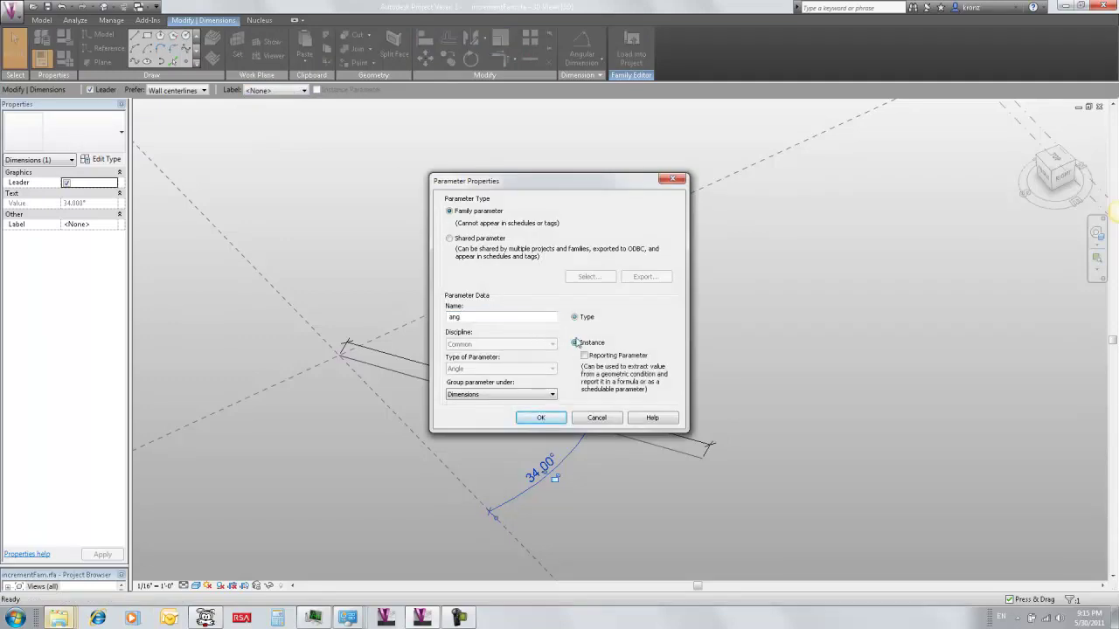
{"action": "left_click", "coordinate": [540, 418]}
{"action": "left_click", "coordinate": [659, 347]}
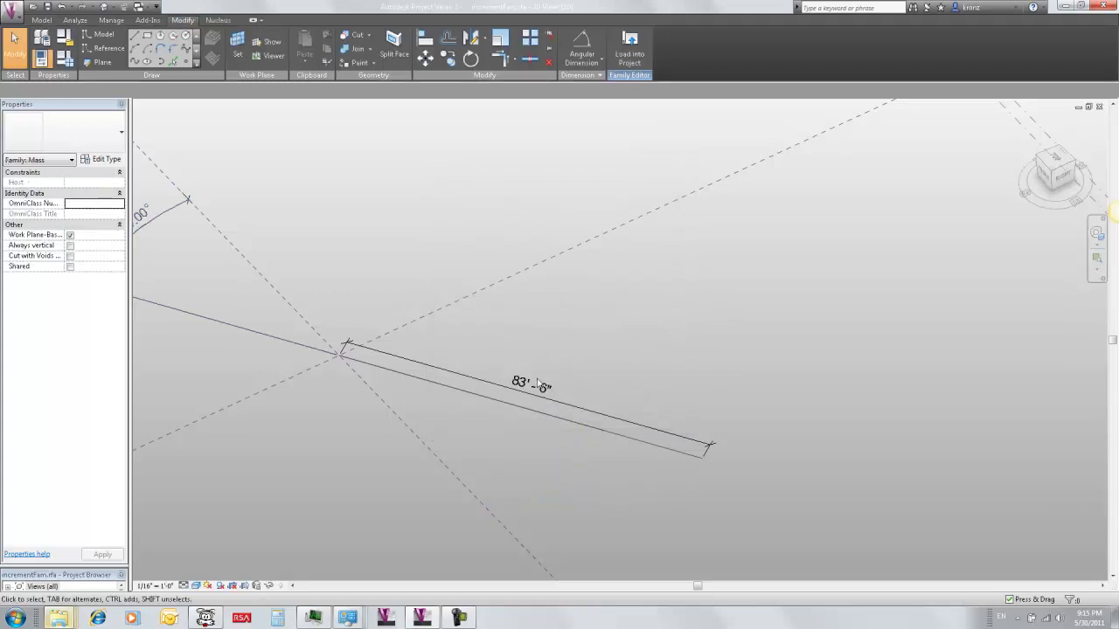
Label the 83'-6" length dimension with a new instance parameter named Leng.
{"action": "left_click", "coordinate": [533, 392]}
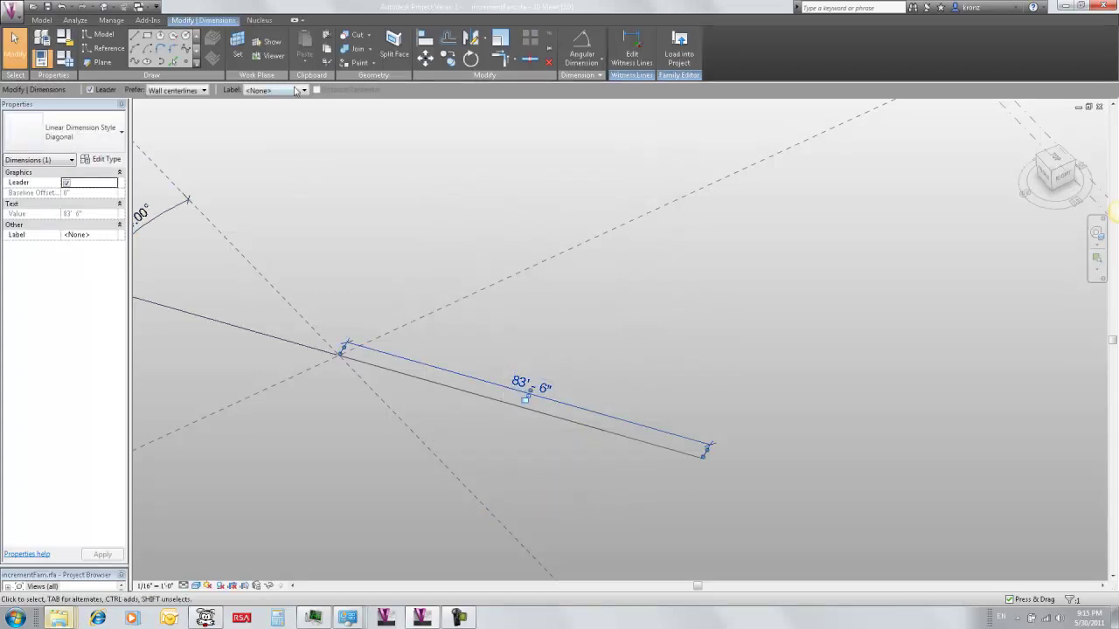
{"action": "left_click", "coordinate": [303, 91]}
{"action": "left_click", "coordinate": [262, 112]}
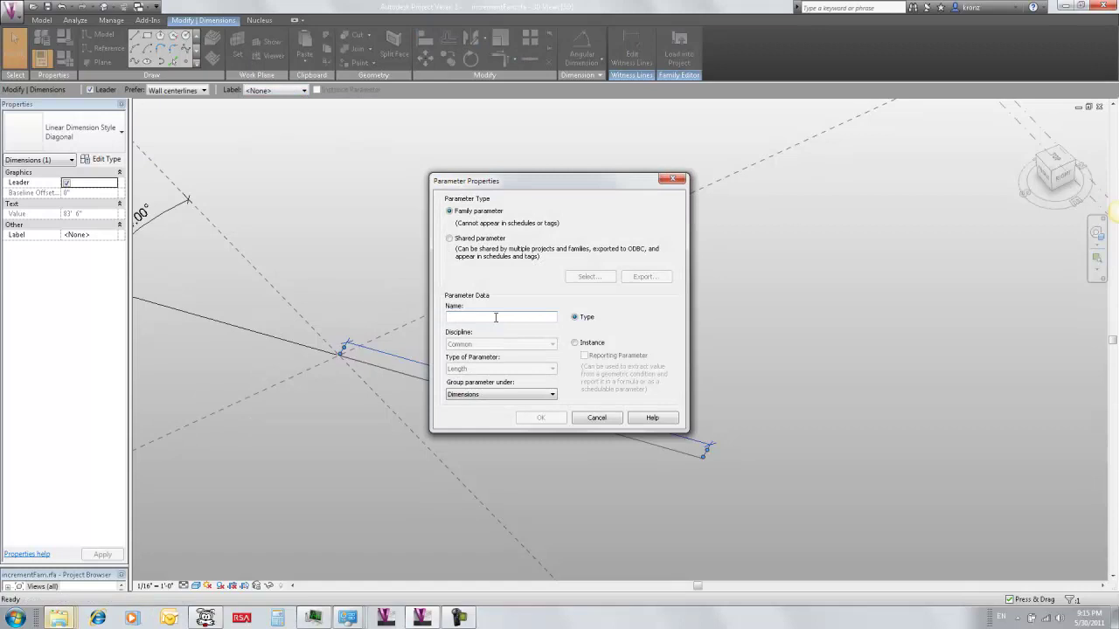
{"action": "type", "text": "Leng"}
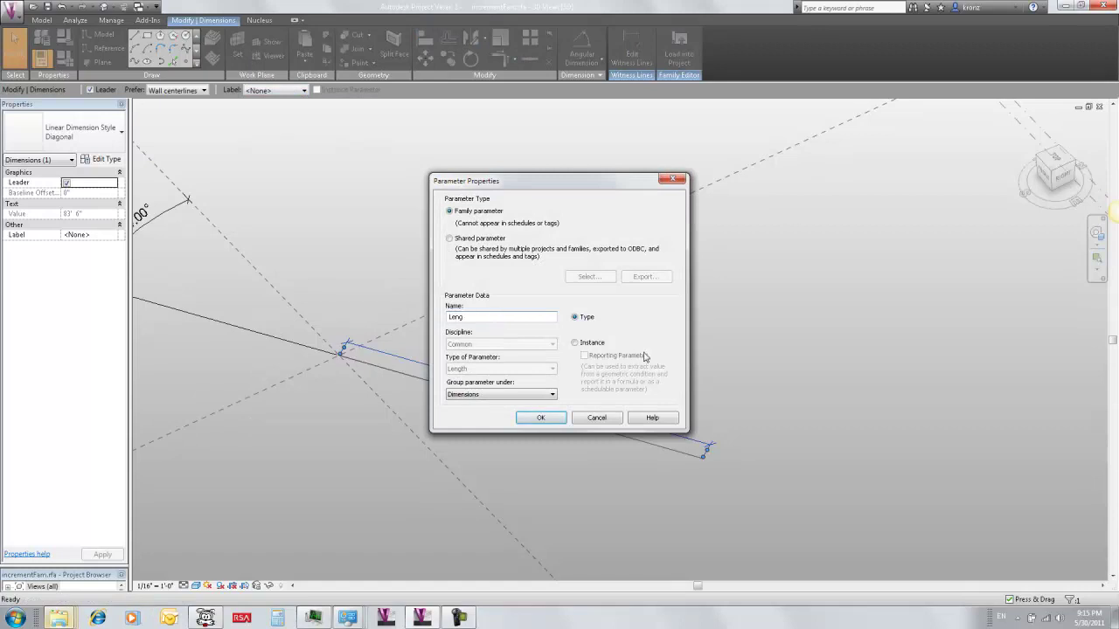
{"action": "left_click", "coordinate": [574, 343]}
{"action": "left_click", "coordinate": [540, 417]}
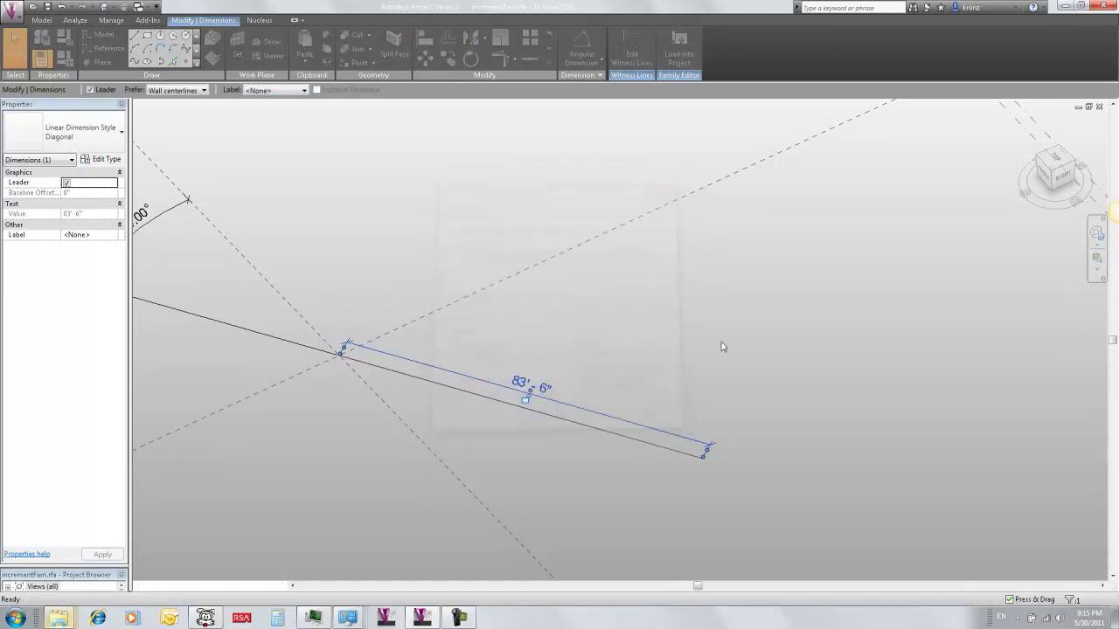
{"action": "left_click", "coordinate": [706, 329]}
Open Family Types with the FT shortcut and select the Thickness parameter.
{"action": "key", "text": "f"}
{"action": "key", "text": "t"}
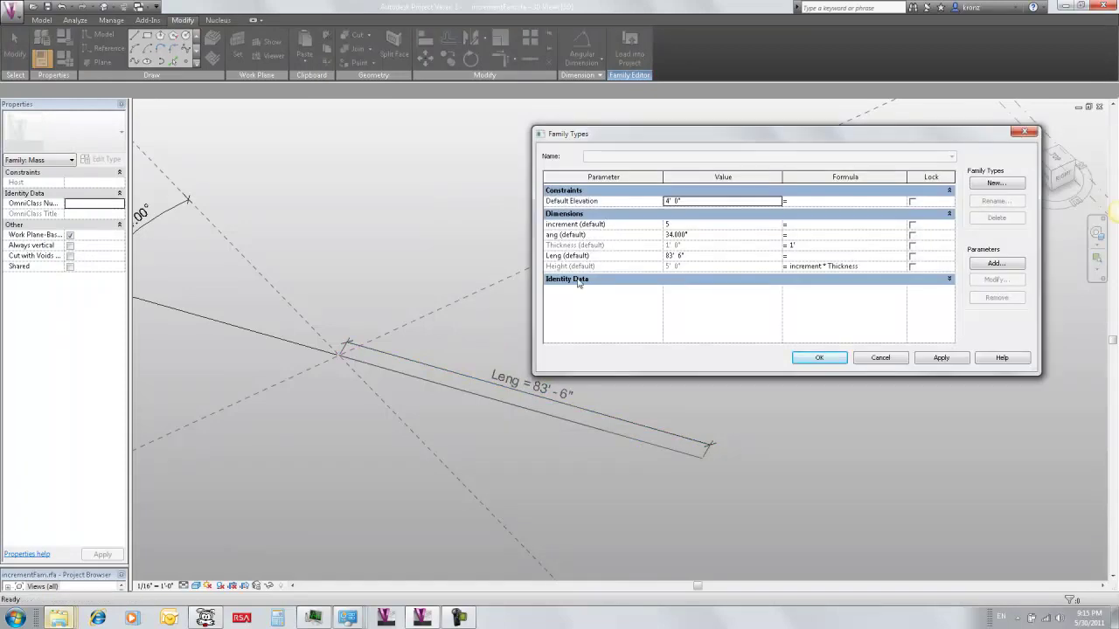
{"action": "left_click", "coordinate": [579, 245]}
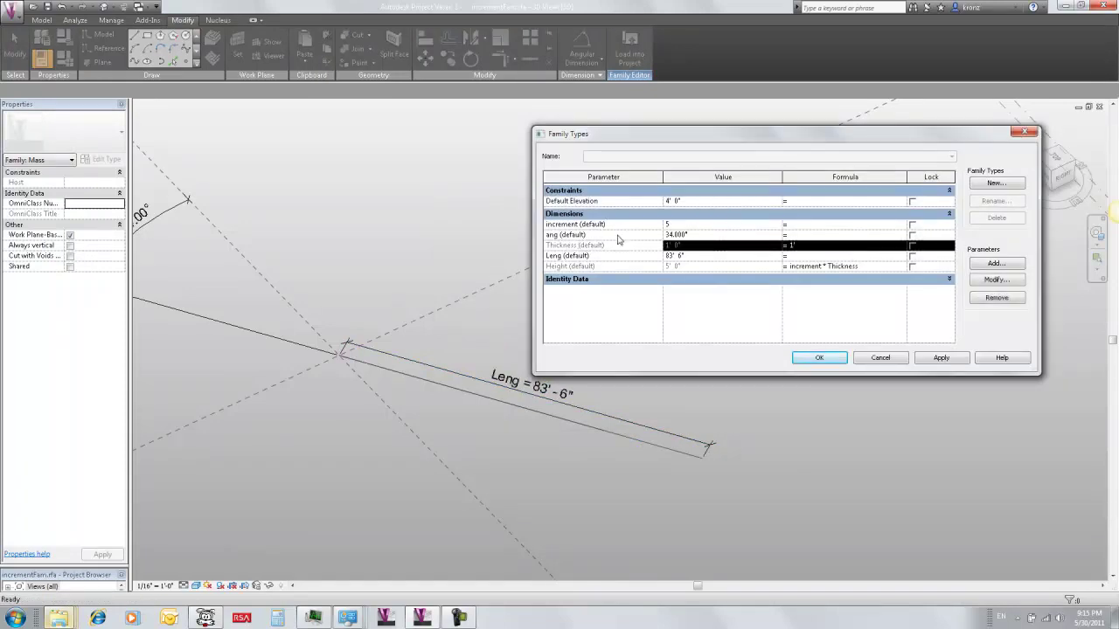
Remove the Thickness and Height parameters from the family.
{"action": "left_click", "coordinate": [999, 299]}
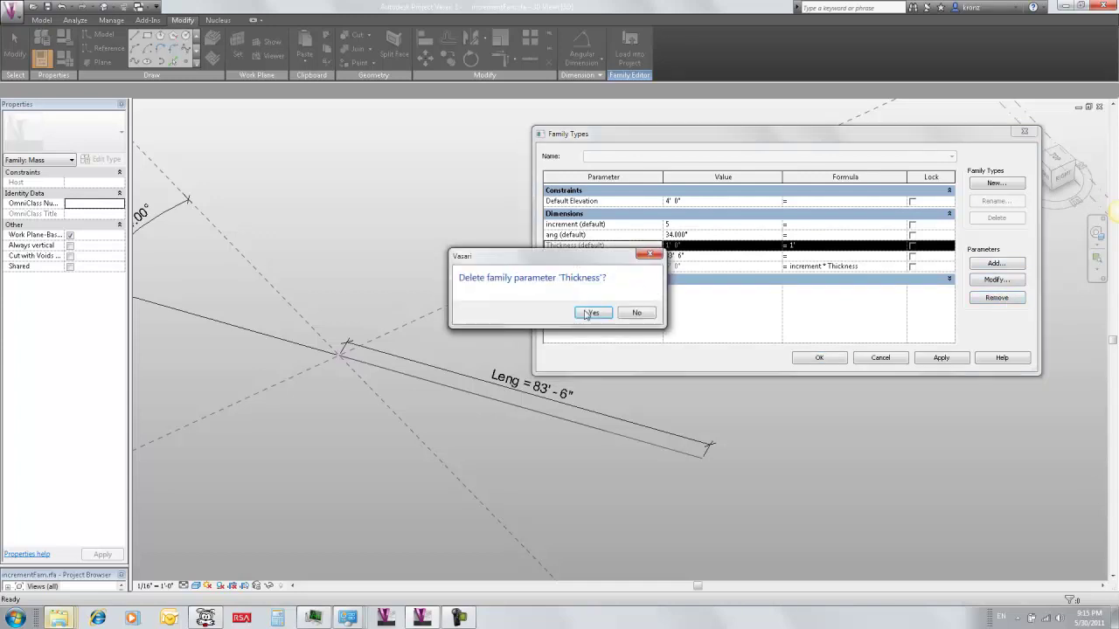
{"action": "left_click", "coordinate": [587, 313]}
{"action": "left_click", "coordinate": [585, 256]}
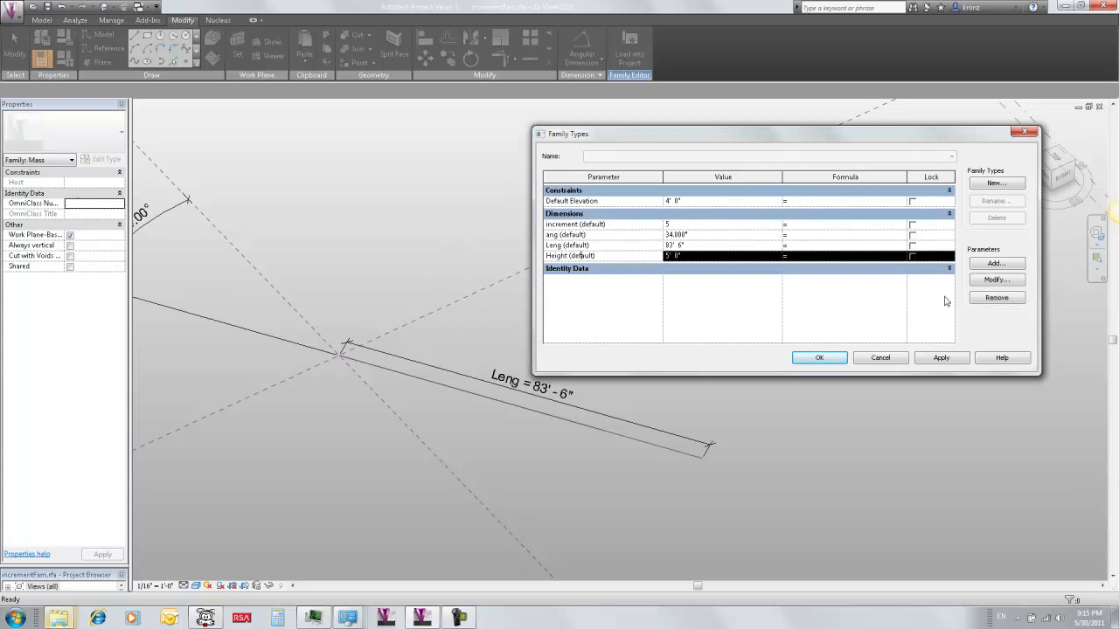
{"action": "left_click", "coordinate": [1000, 301]}
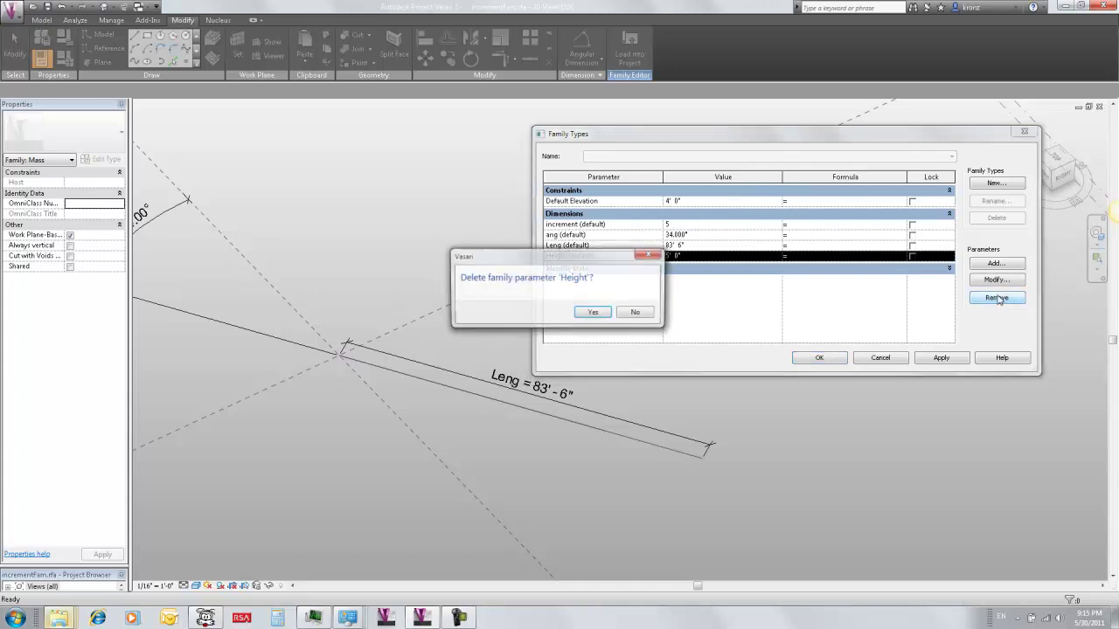
{"action": "left_click", "coordinate": [608, 313]}
Give ang the formula 9° * increment and Leng the formula 10' * increment.
{"action": "left_click", "coordinate": [586, 238]}
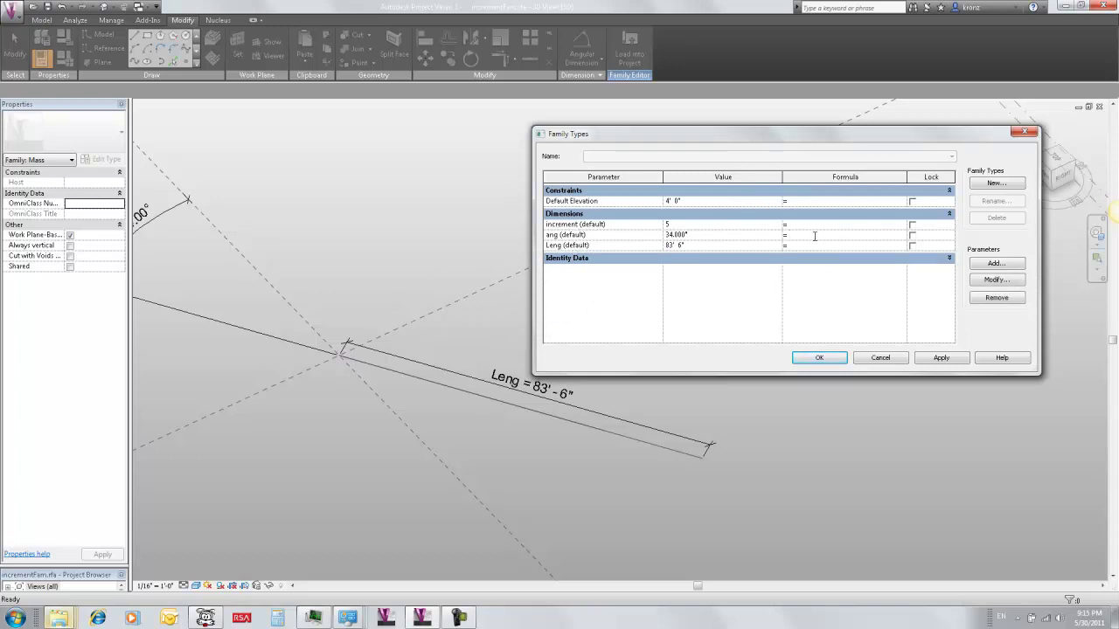
{"action": "left_click", "coordinate": [693, 238]}
{"action": "left_click_drag", "start_coordinate": [717, 234], "coordinate": [663, 237]}
{"action": "key", "text": "ctrl+c"}
{"action": "left_click", "coordinate": [814, 238]}
{"action": "key", "text": "ctrl+v"}
{"action": "left_click_drag", "start_coordinate": [790, 235], "coordinate": [807, 234]}
{"action": "type", "text": "9"}
{"action": "key", "text": "Return"}
{"action": "key", "text": "Return"}
{"action": "left_click", "coordinate": [841, 235]}
Change increment from 5 to 8, swinging the line to 72° and 80' 0" long.
{"action": "left_click", "coordinate": [816, 358]}
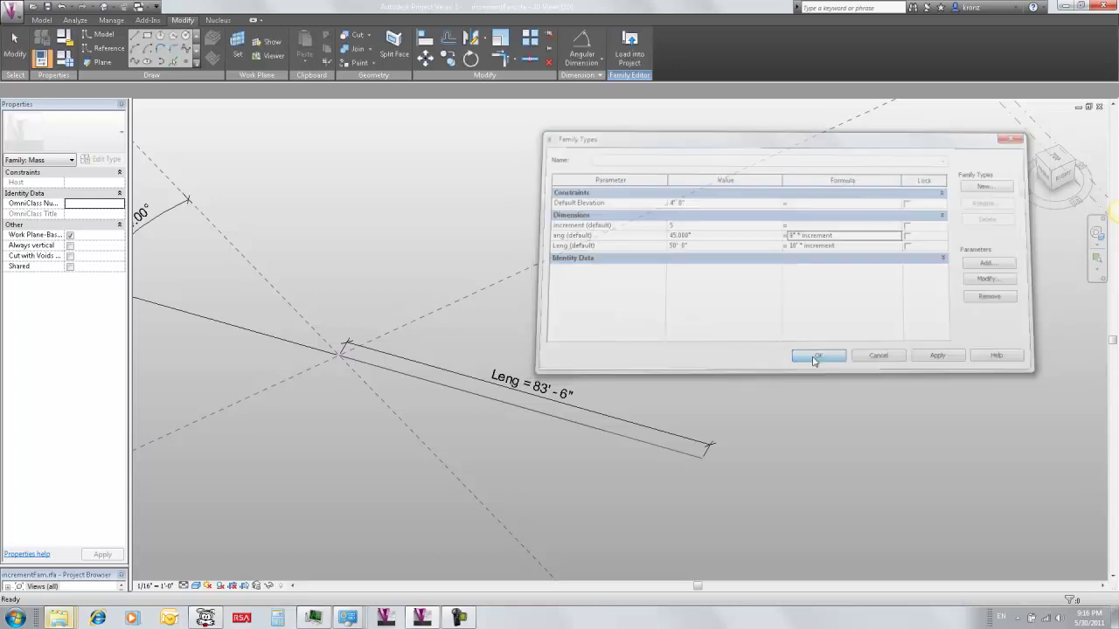
{"action": "scroll", "coordinate": [670, 362], "scroll_direction": "down", "scroll_amount": 2}
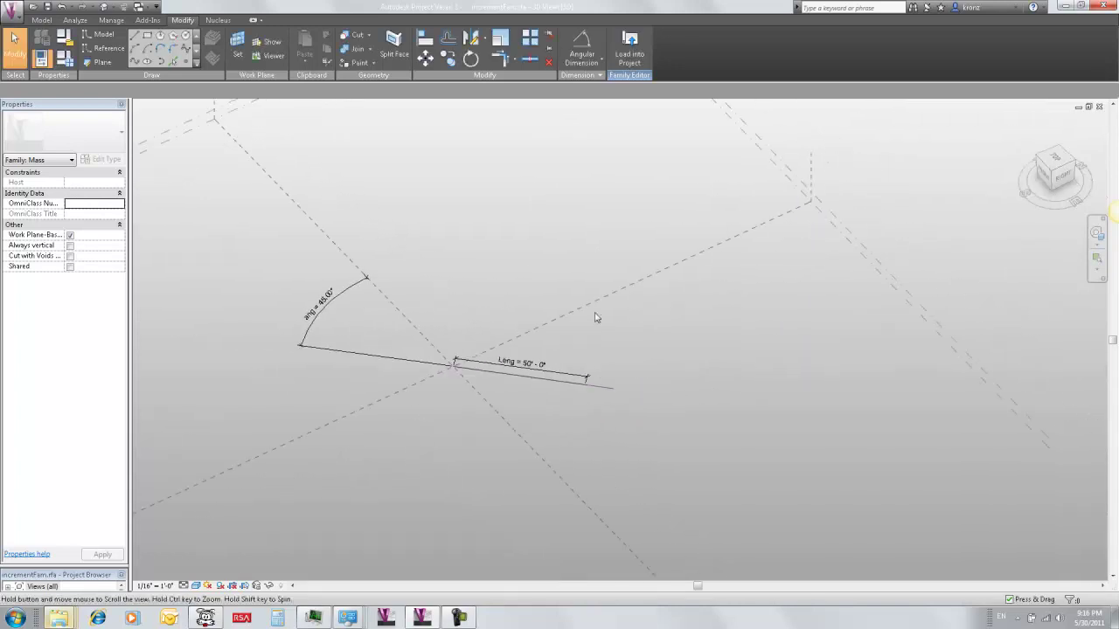
{"action": "left_click", "coordinate": [66, 59]}
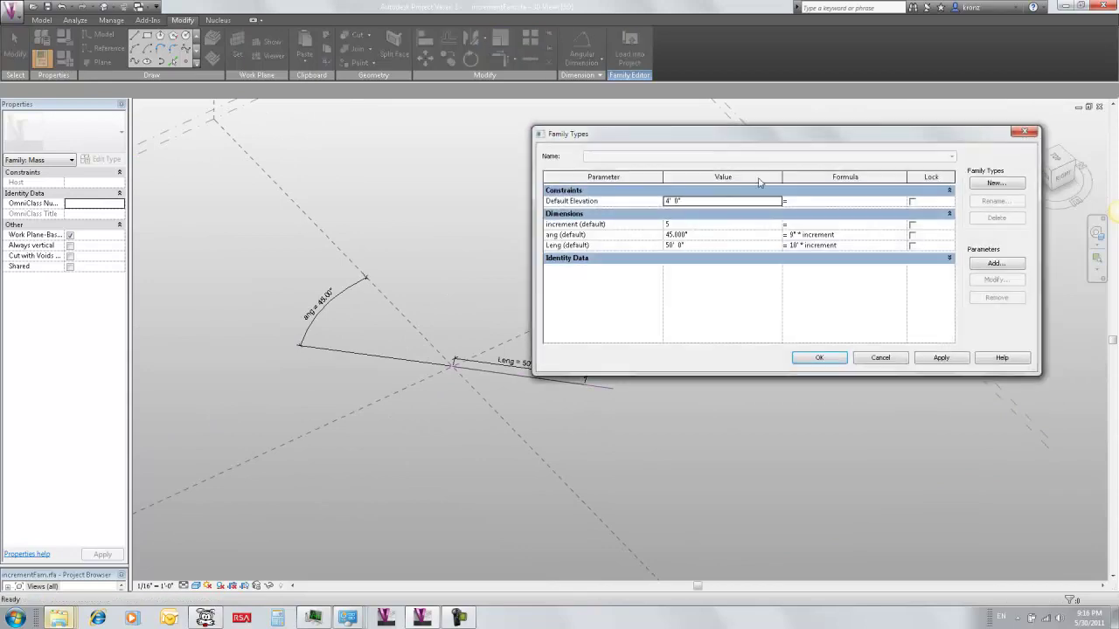
{"action": "left_click_drag", "start_coordinate": [757, 132], "coordinate": [770, 102]}
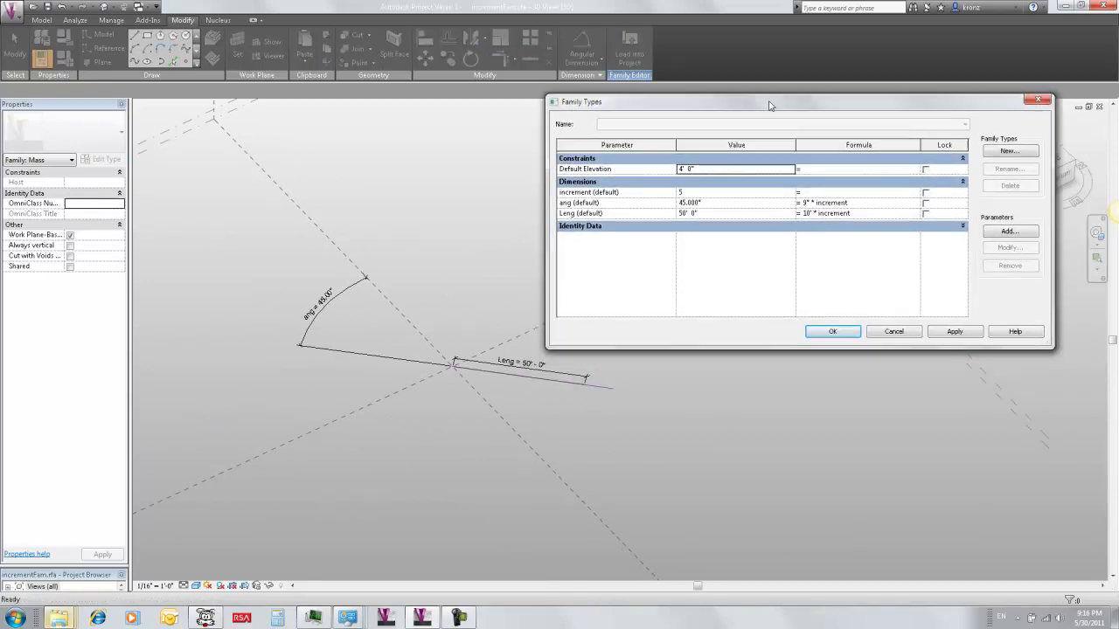
{"action": "left_click", "coordinate": [789, 193]}
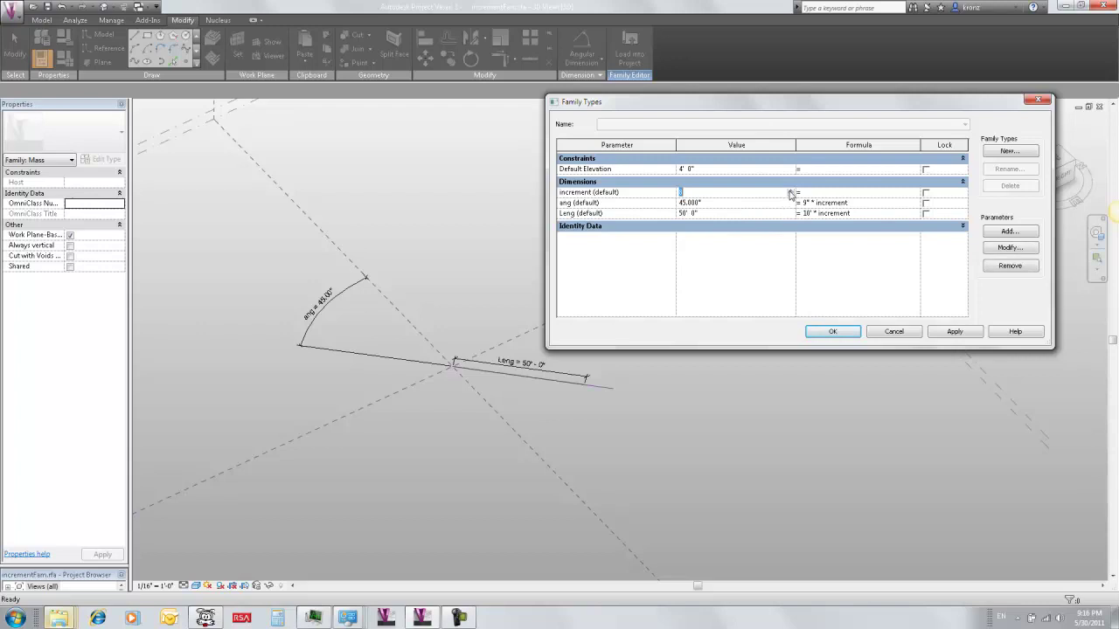
{"action": "type", "text": "8"}
{"action": "left_click", "coordinate": [953, 332]}
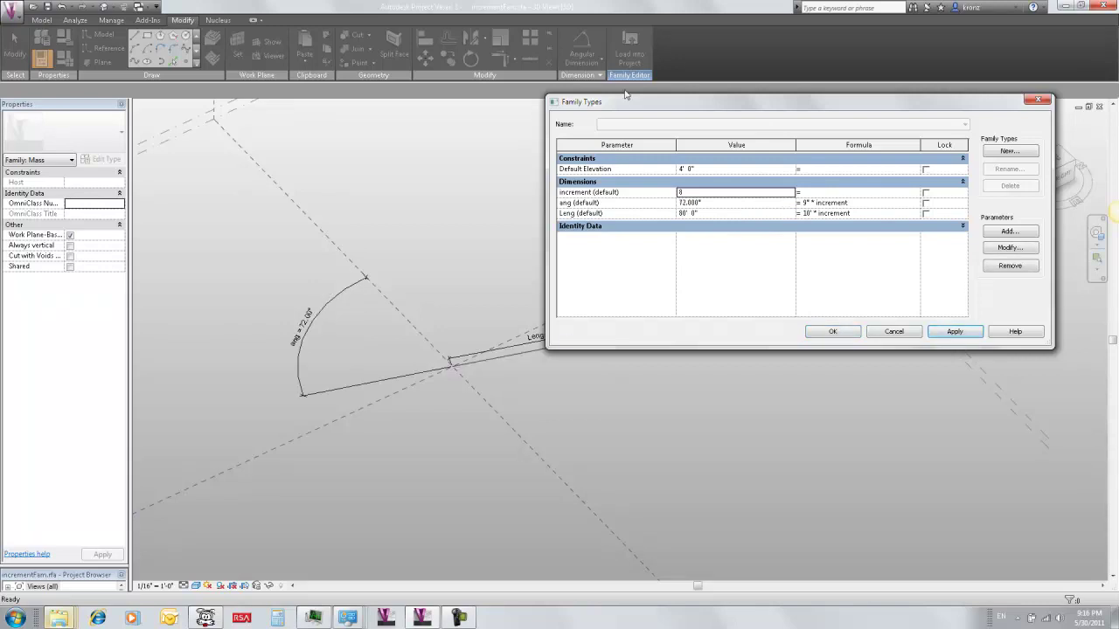
{"action": "left_click_drag", "start_coordinate": [626, 94], "coordinate": [595, 134]}
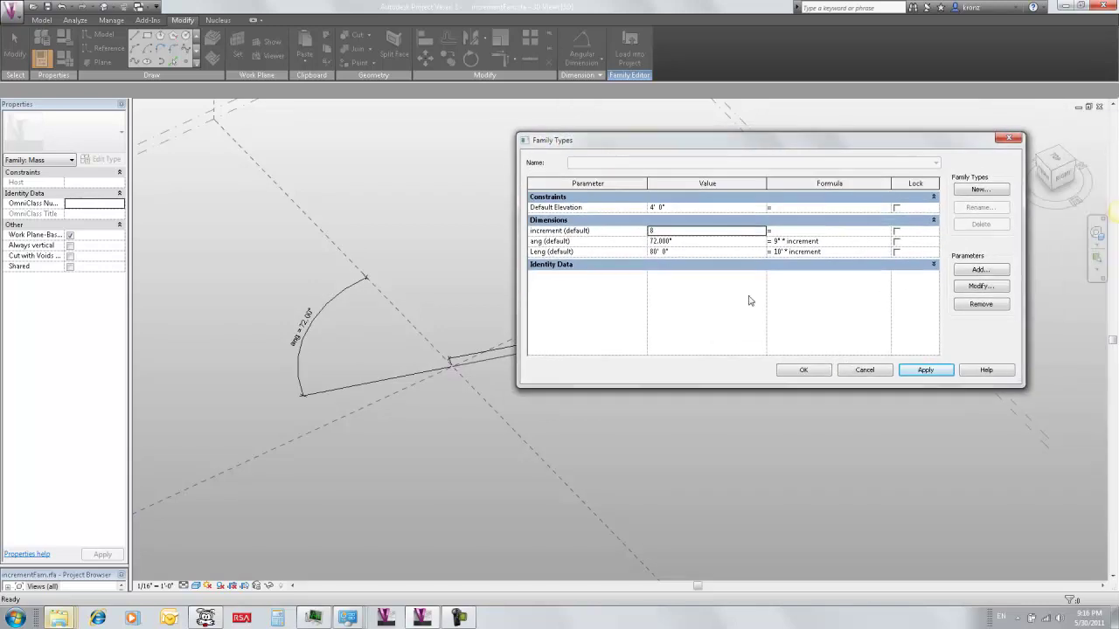
{"action": "left_click", "coordinate": [809, 372]}
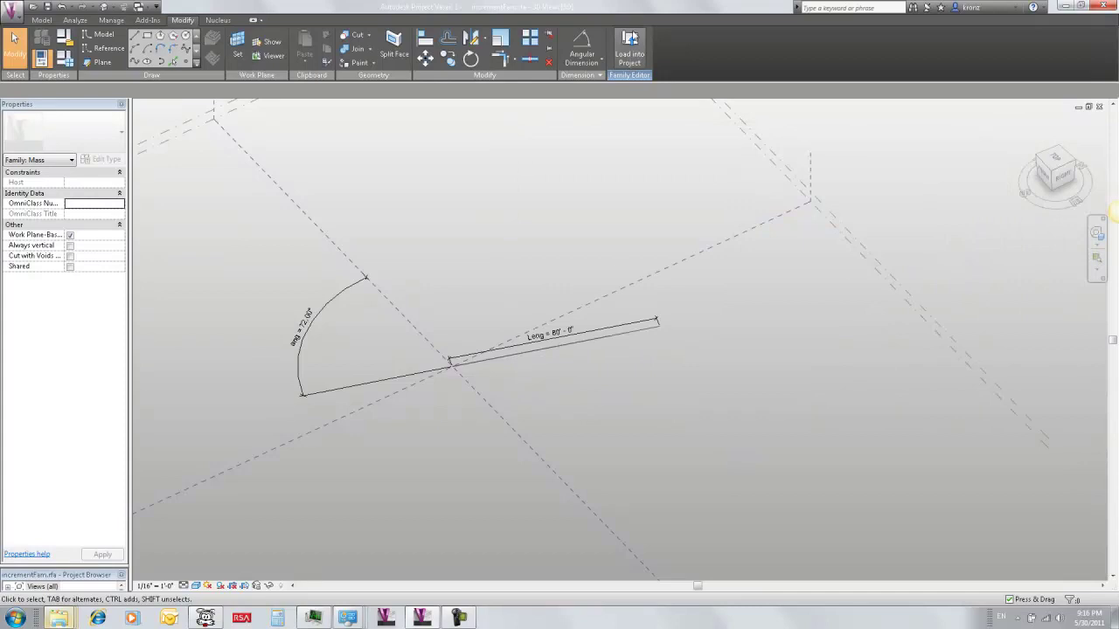
Load the updated family into 100increments, overwriting it and deleting the failing type.
{"action": "left_click", "coordinate": [631, 42]}
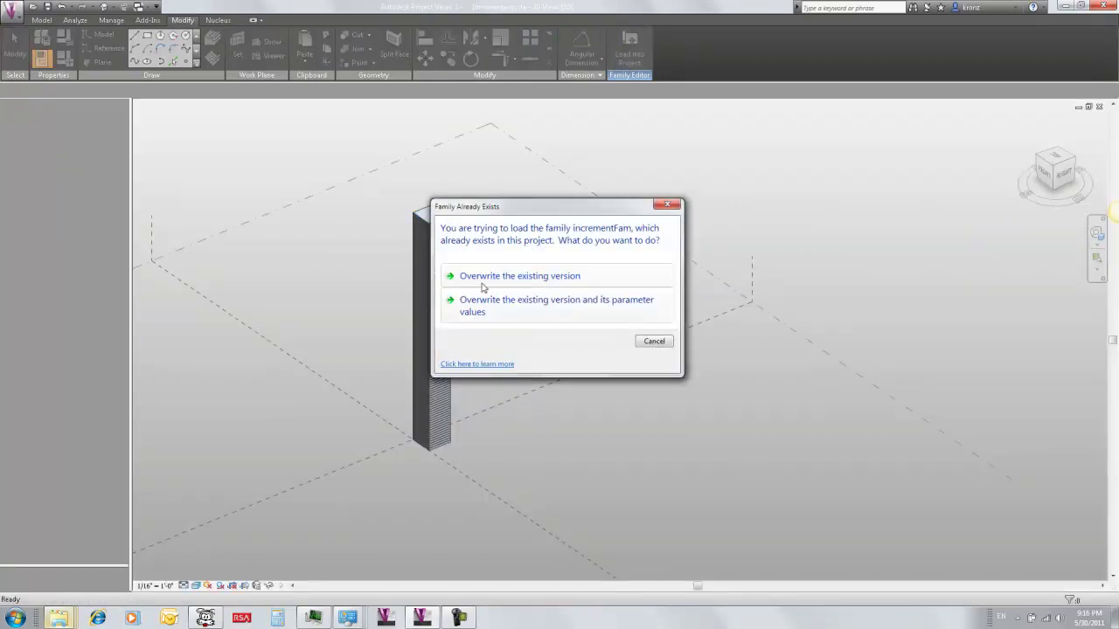
{"action": "left_click", "coordinate": [486, 310]}
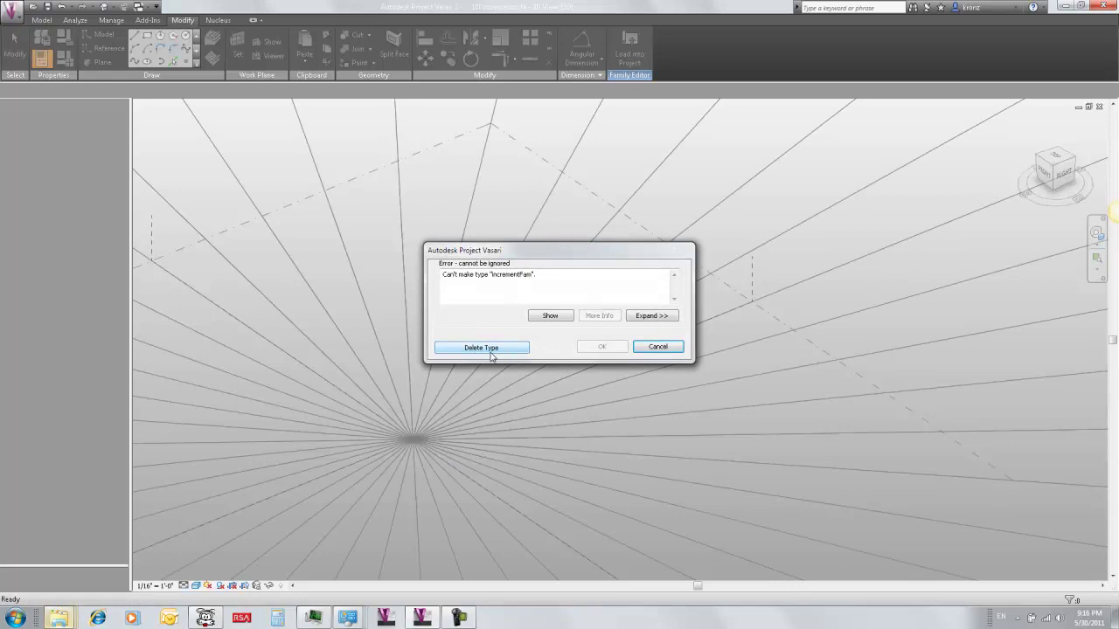
{"action": "left_click", "coordinate": [481, 348]}
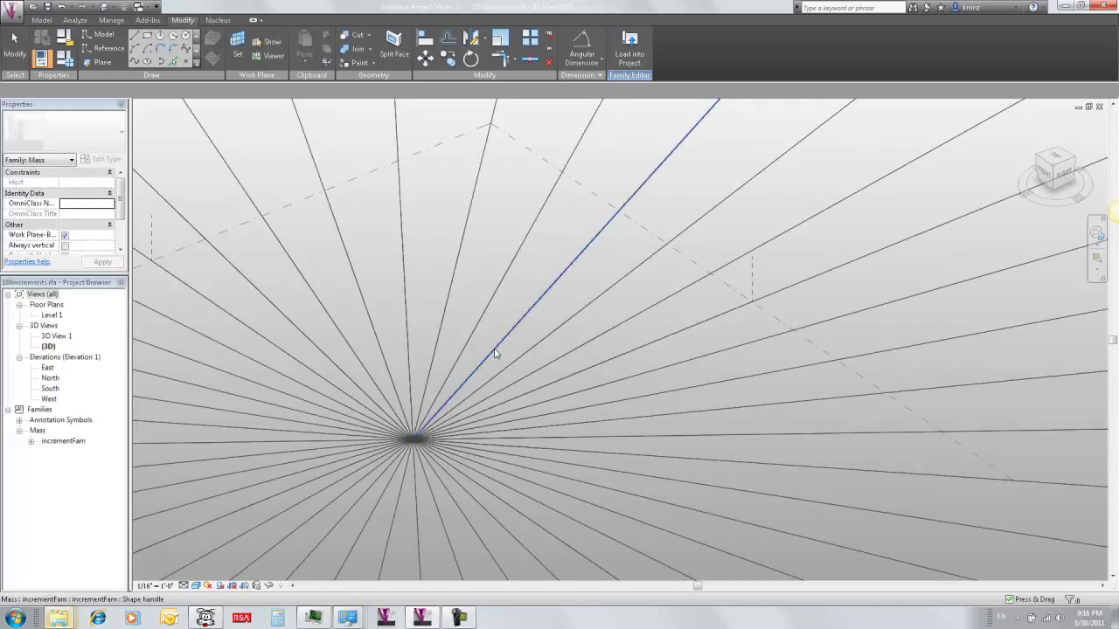
Select and inspect a placed incrementFam mass within the 100increments starburst.
{"action": "scroll", "coordinate": [459, 368], "scroll_direction": "down", "scroll_amount": 5}
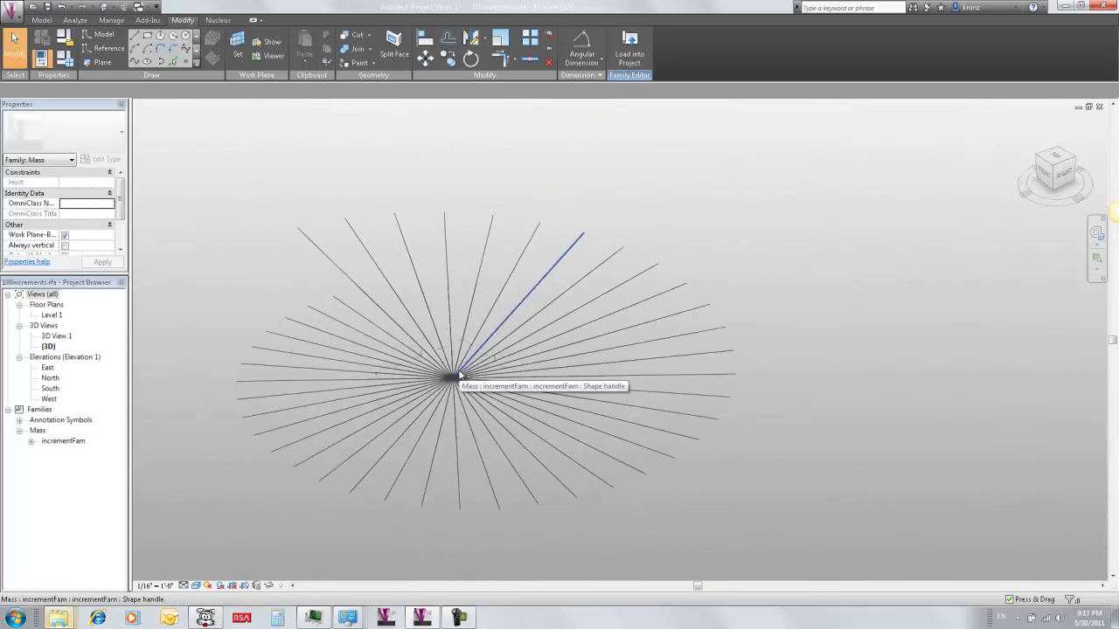
{"action": "left_click", "coordinate": [346, 305]}
{"action": "scroll", "coordinate": [365, 326], "scroll_direction": "up", "scroll_amount": 4}
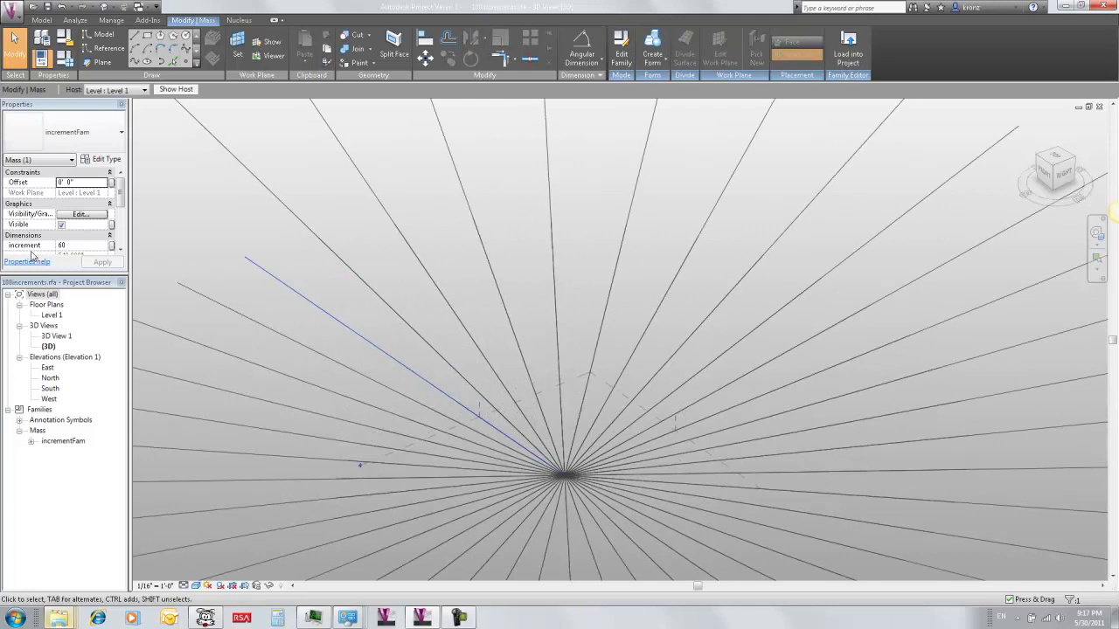
{"action": "left_click_drag", "start_coordinate": [123, 201], "coordinate": [127, 250]}
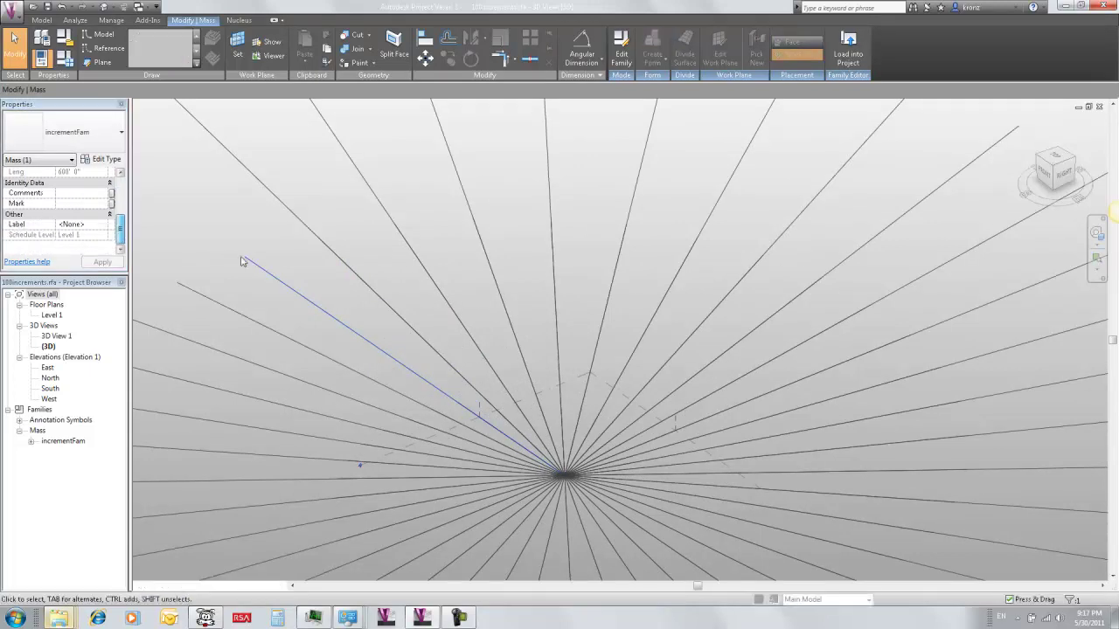
{"action": "key", "text": "Escape"}
{"action": "scroll", "coordinate": [306, 292], "scroll_direction": "down", "scroll_amount": 4}
{"action": "middle_click_drag", "start_coordinate": [405, 354], "coordinate": [407, 367], "text": "shift"}
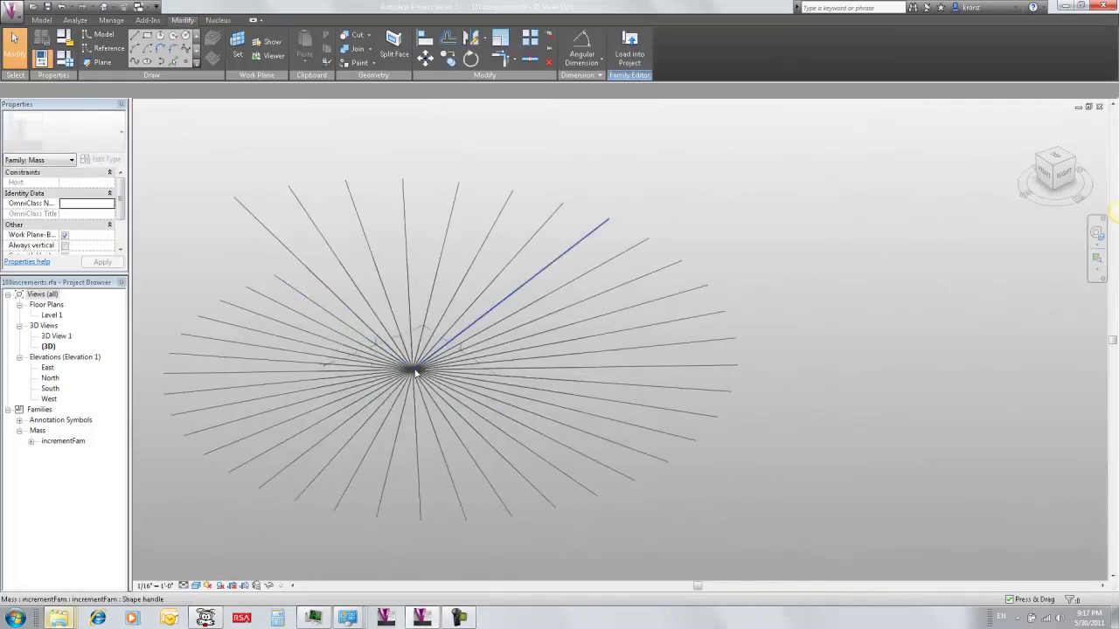
{"action": "scroll", "coordinate": [408, 369], "scroll_direction": "up", "scroll_amount": 3}
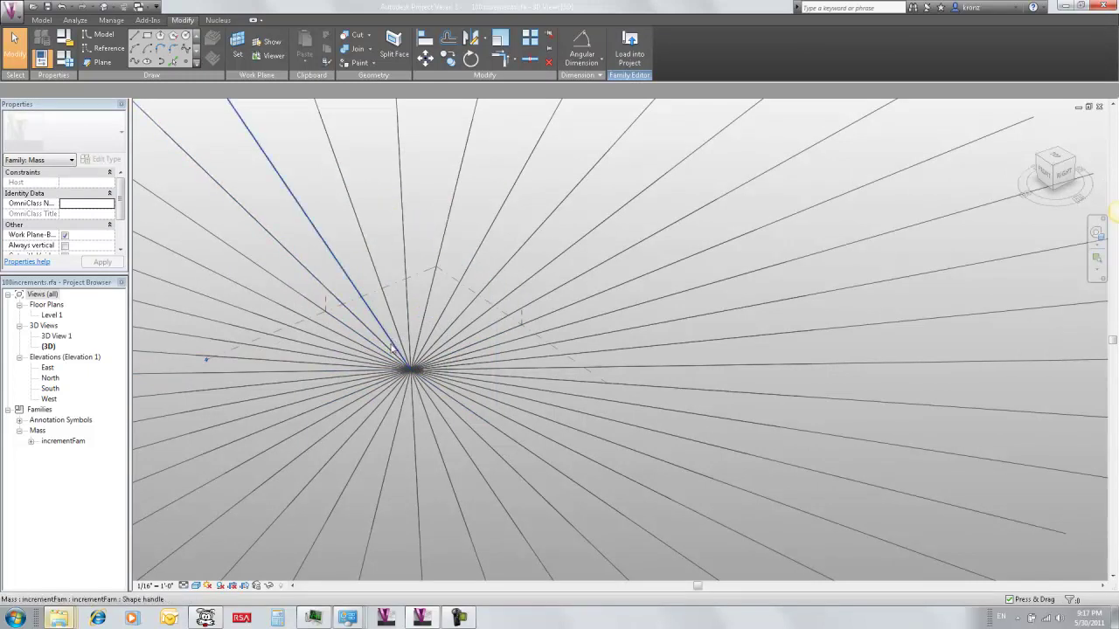
{"action": "scroll", "coordinate": [398, 354], "scroll_direction": "down", "scroll_amount": 5}
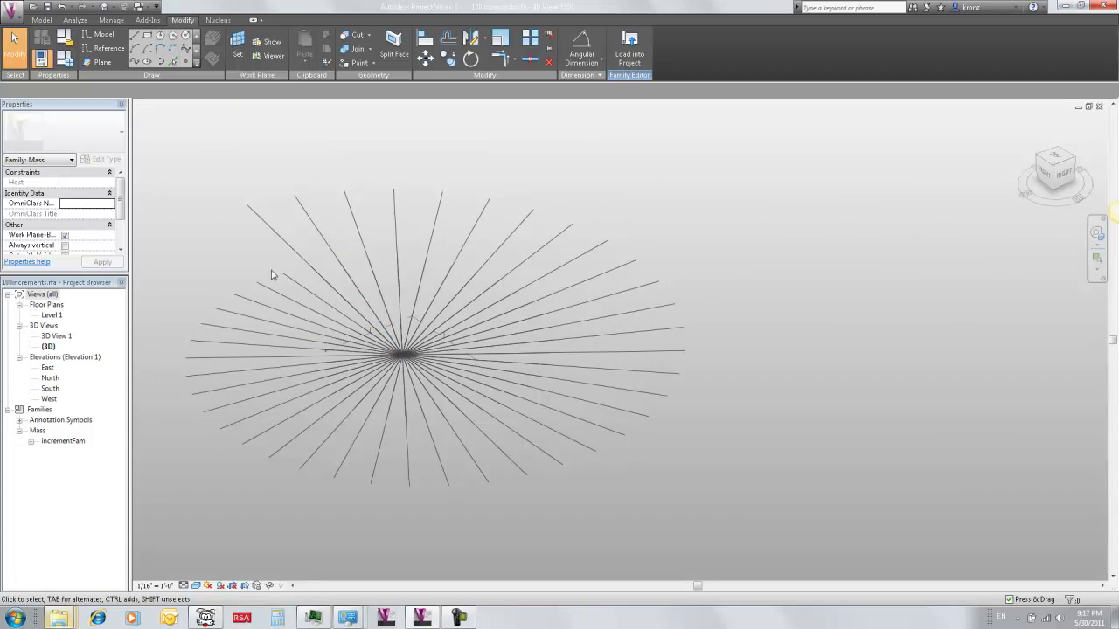
Close the incrementFam document, answer the save prompt, and shrink the Vasari window.
{"action": "key", "text": "ctrl+Tab"}
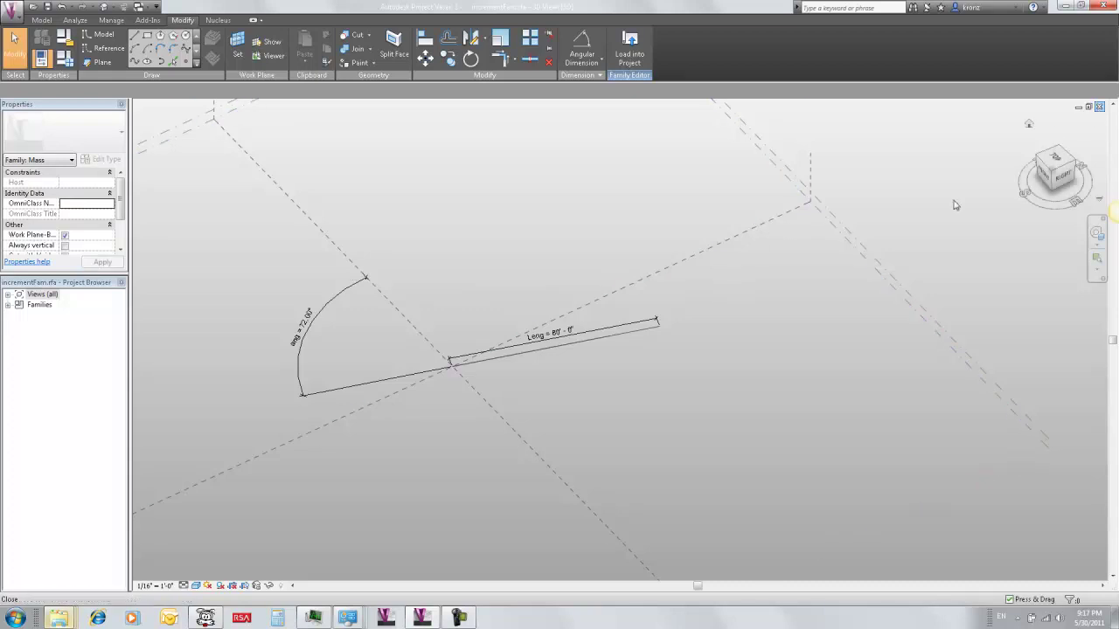
{"action": "left_click", "coordinate": [1099, 106]}
{"action": "left_click", "coordinate": [592, 317]}
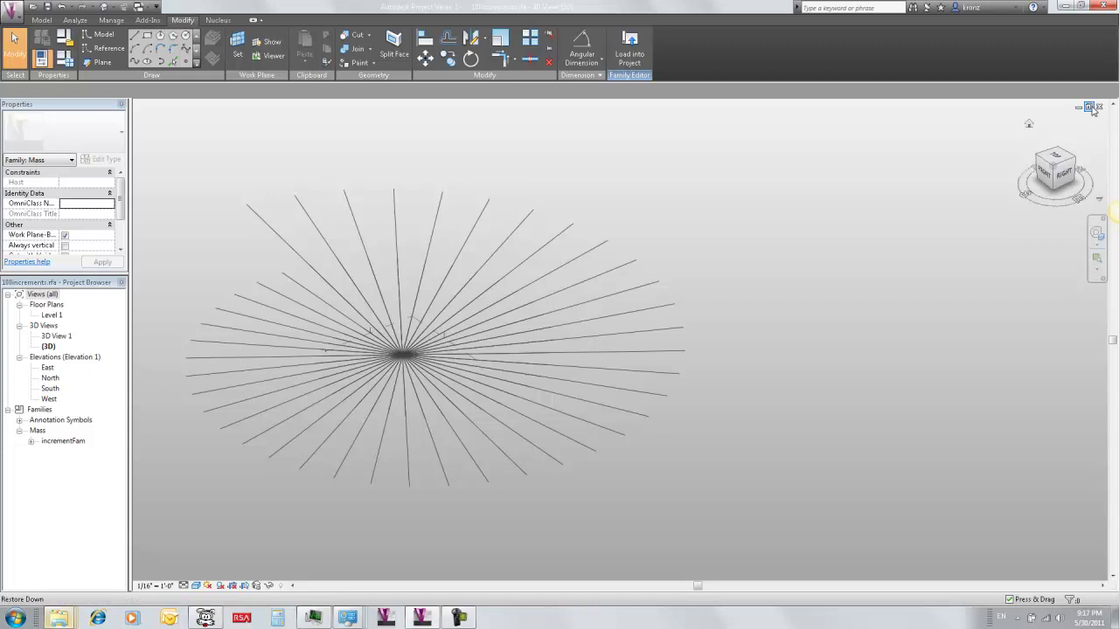
{"action": "left_click", "coordinate": [1091, 108]}
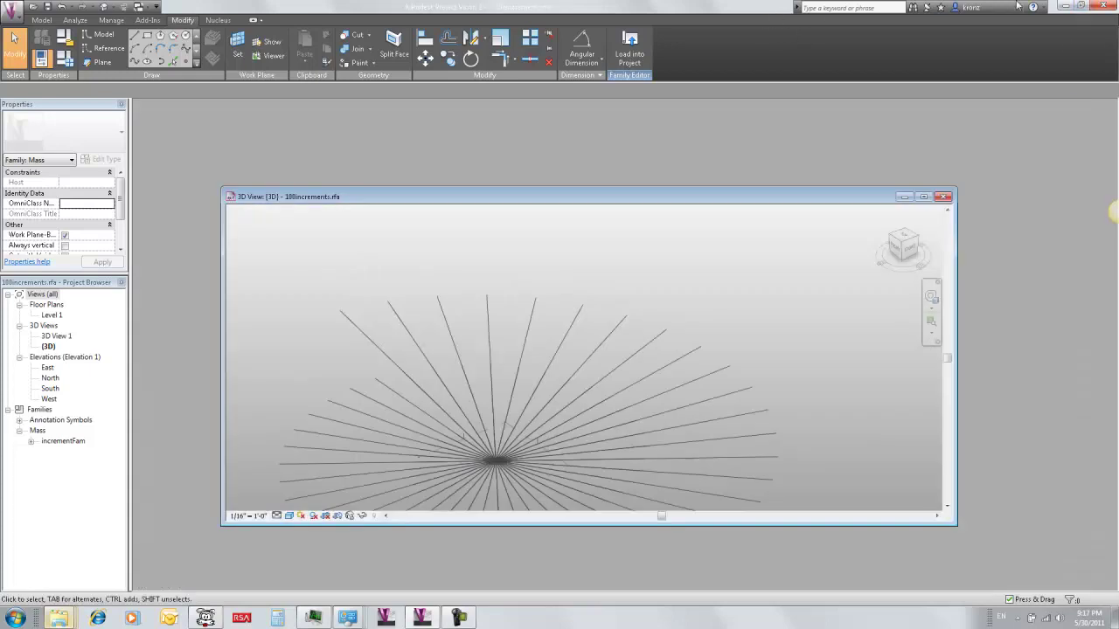
{"action": "left_click", "coordinate": [1080, 6]}
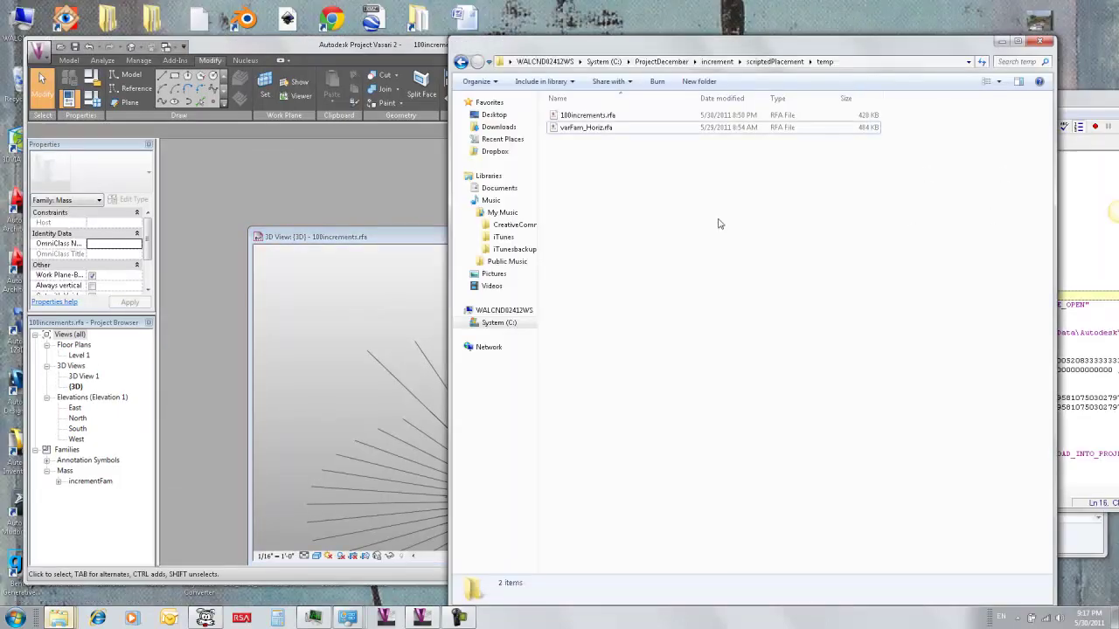
Rename varFam_Horiz.rfa to incrementFam.rfa and drag it onto Vasari to open it.
{"action": "left_click", "coordinate": [574, 130]}
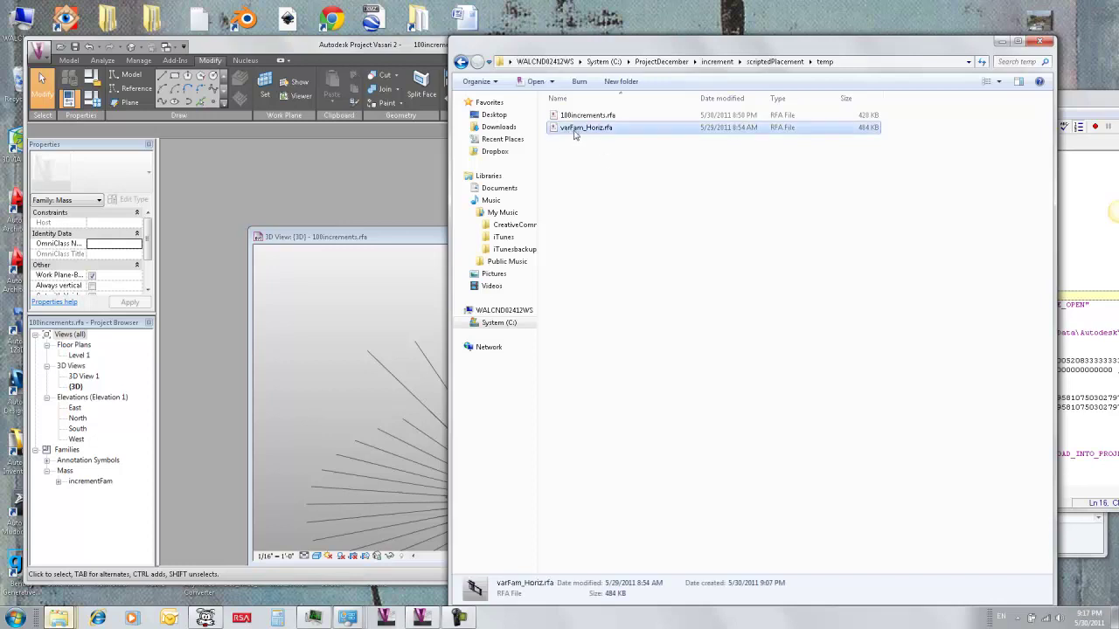
{"action": "left_click", "coordinate": [575, 129]}
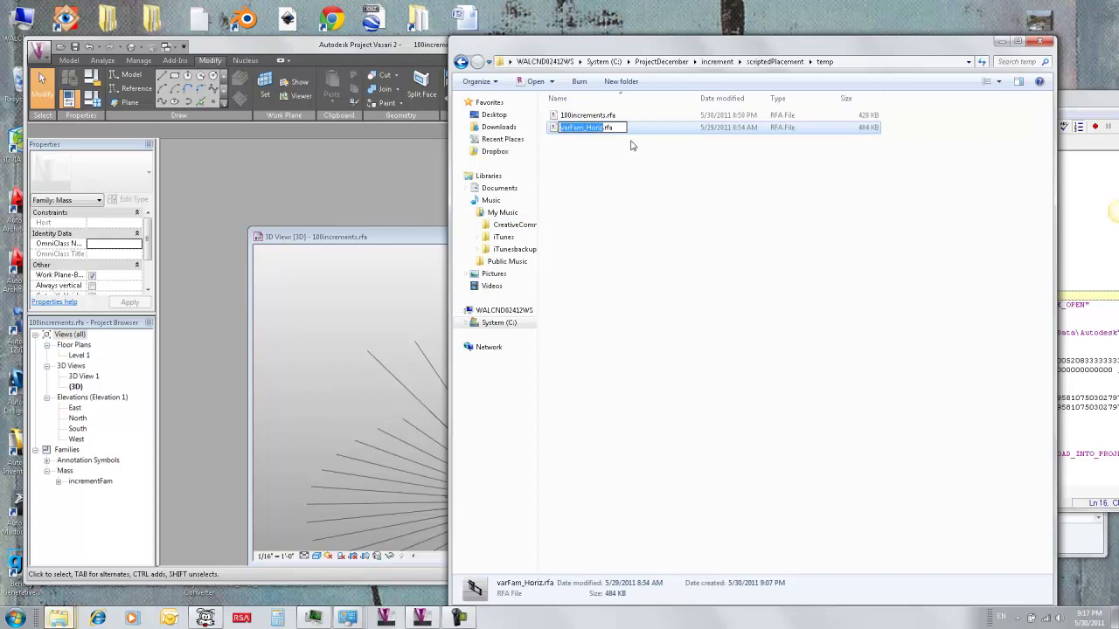
{"action": "type", "text": "incrementFam"}
{"action": "left_click", "coordinate": [644, 254]}
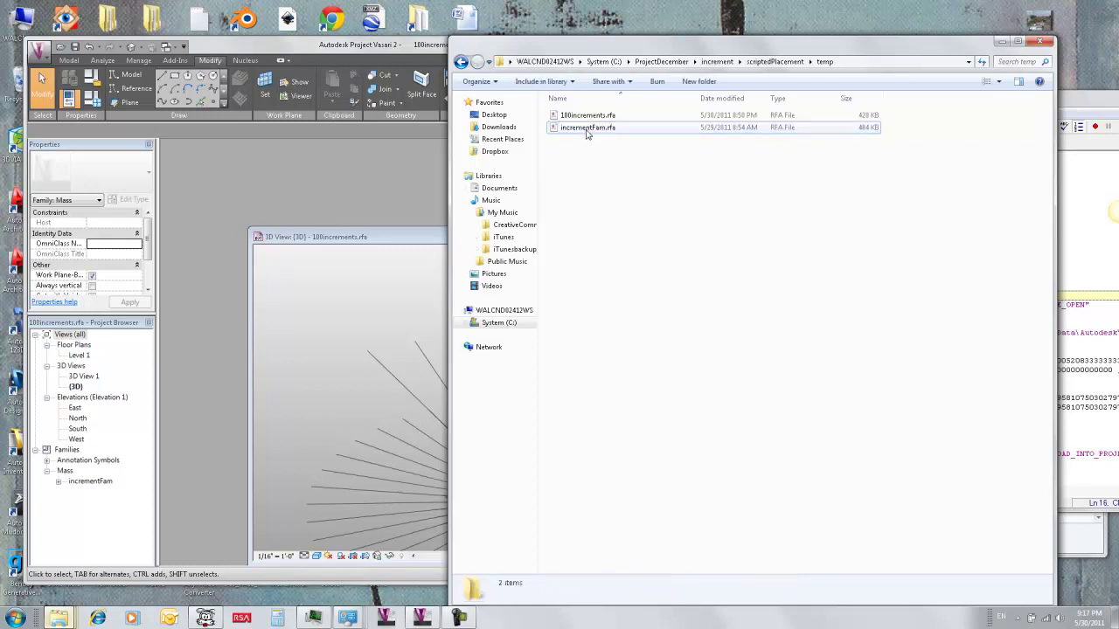
{"action": "left_click_drag", "start_coordinate": [588, 129], "coordinate": [378, 180]}
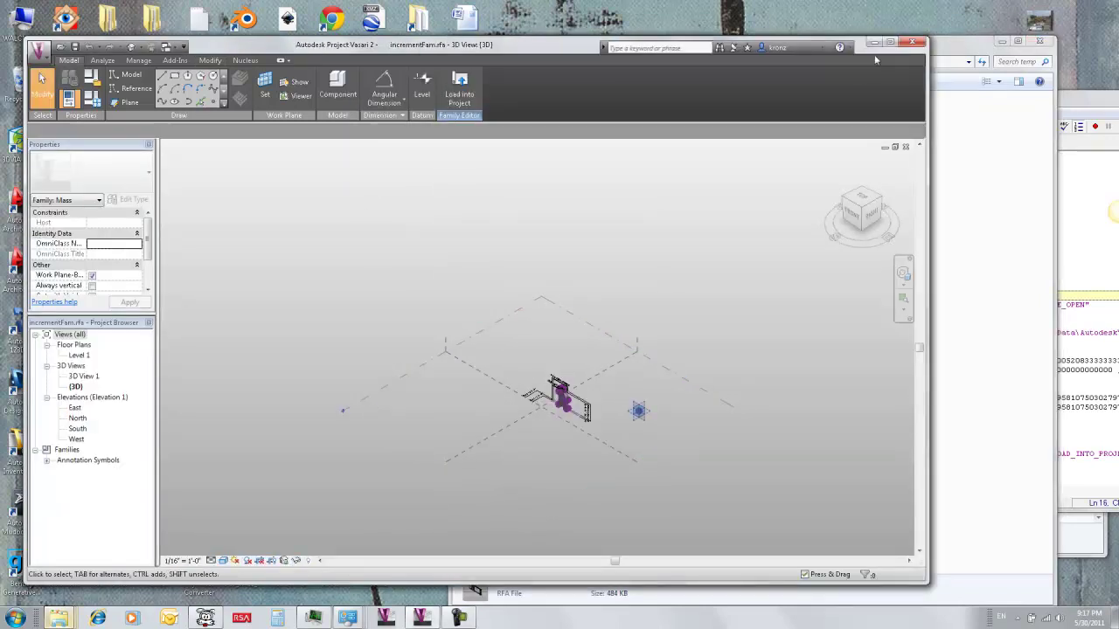
Maximize Vasari and open Family Types at the increment (default) parameter.
{"action": "left_click", "coordinate": [889, 42]}
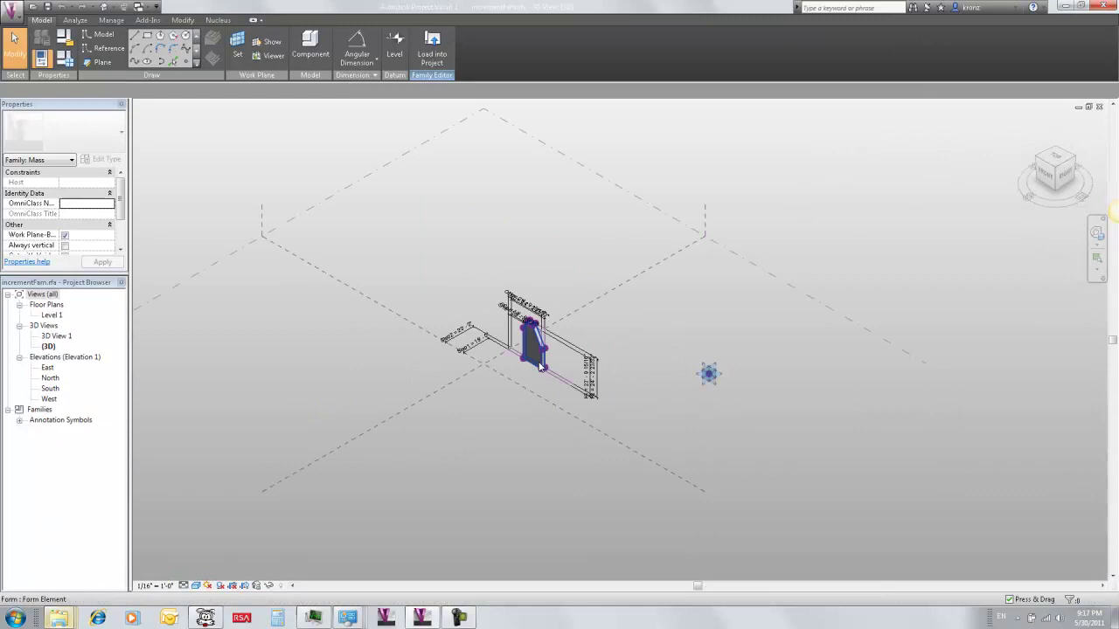
{"action": "scroll", "coordinate": [539, 367], "scroll_direction": "up", "scroll_amount": 5}
{"action": "scroll", "coordinate": [637, 387], "scroll_direction": "down", "scroll_amount": 3}
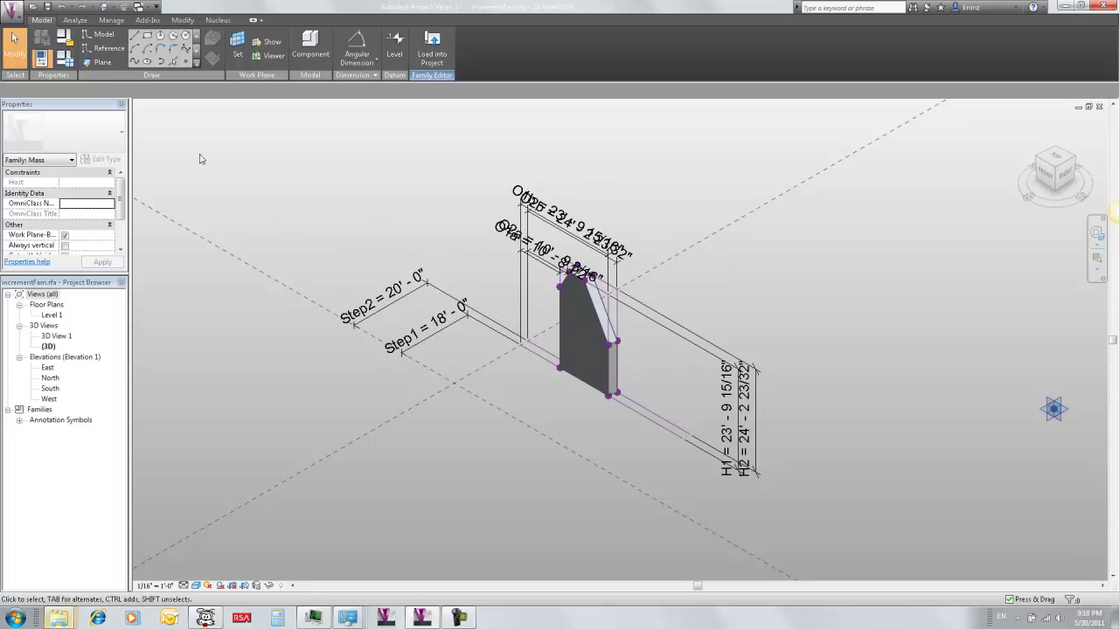
{"action": "left_click", "coordinate": [65, 59]}
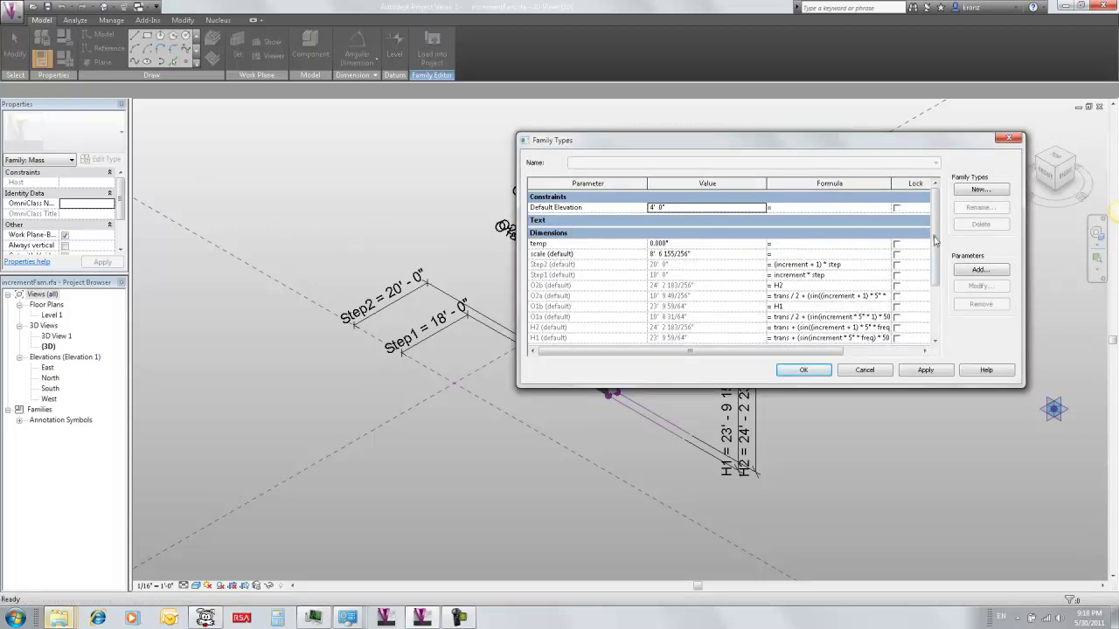
{"action": "scroll", "coordinate": [934, 240], "scroll_direction": "down", "scroll_amount": 3}
{"action": "scroll", "coordinate": [798, 296], "scroll_direction": "up", "scroll_amount": 2}
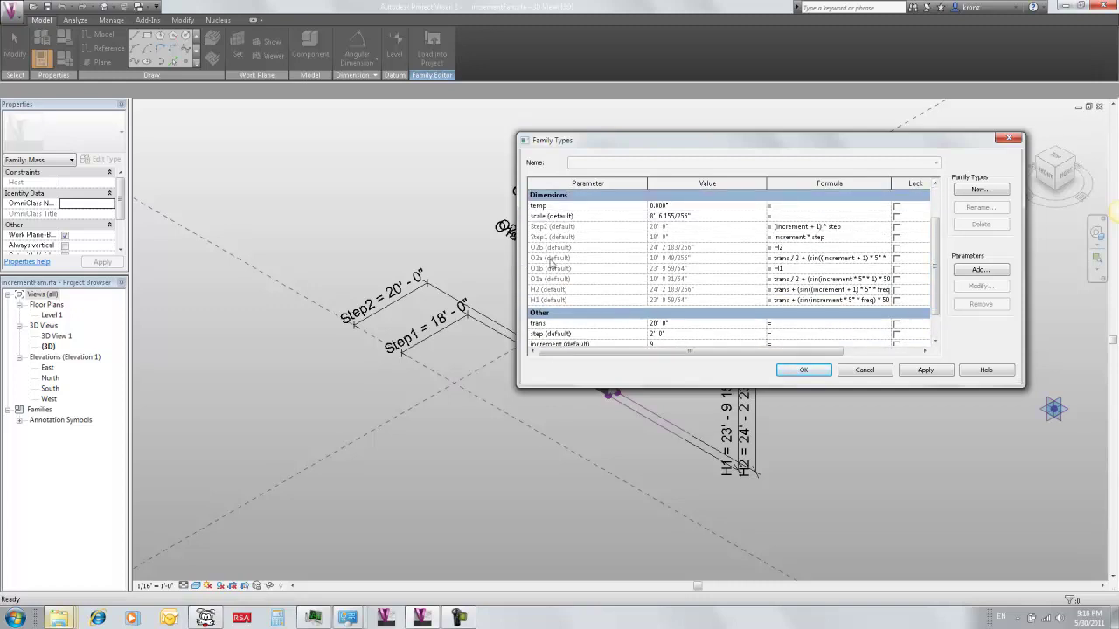
{"action": "scroll", "coordinate": [935, 255], "scroll_direction": "down", "scroll_amount": 2}
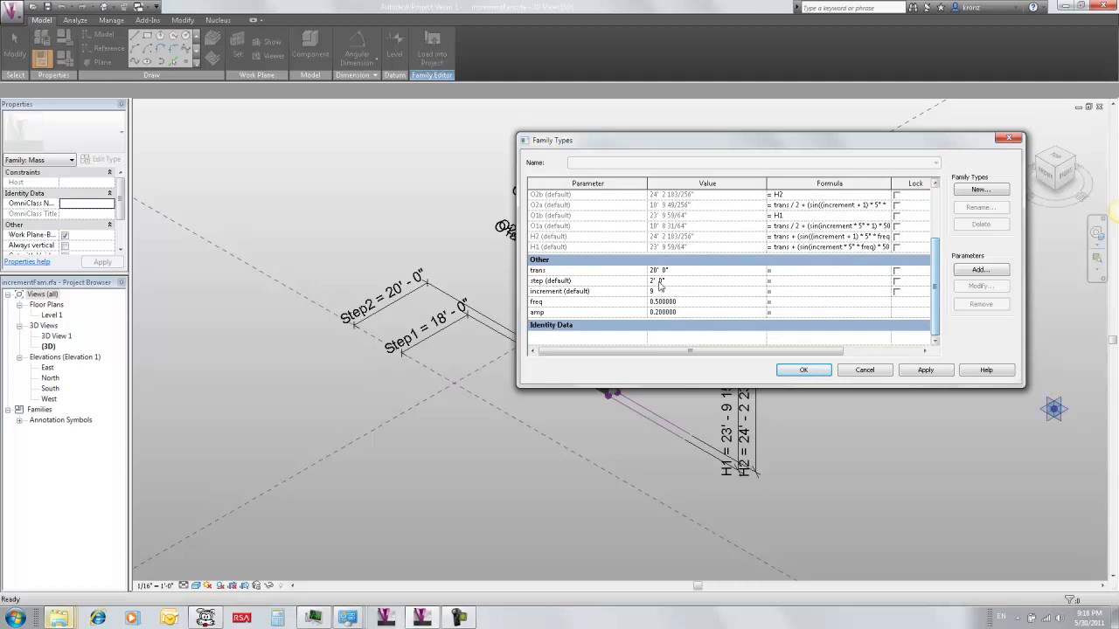
{"action": "left_click", "coordinate": [554, 294]}
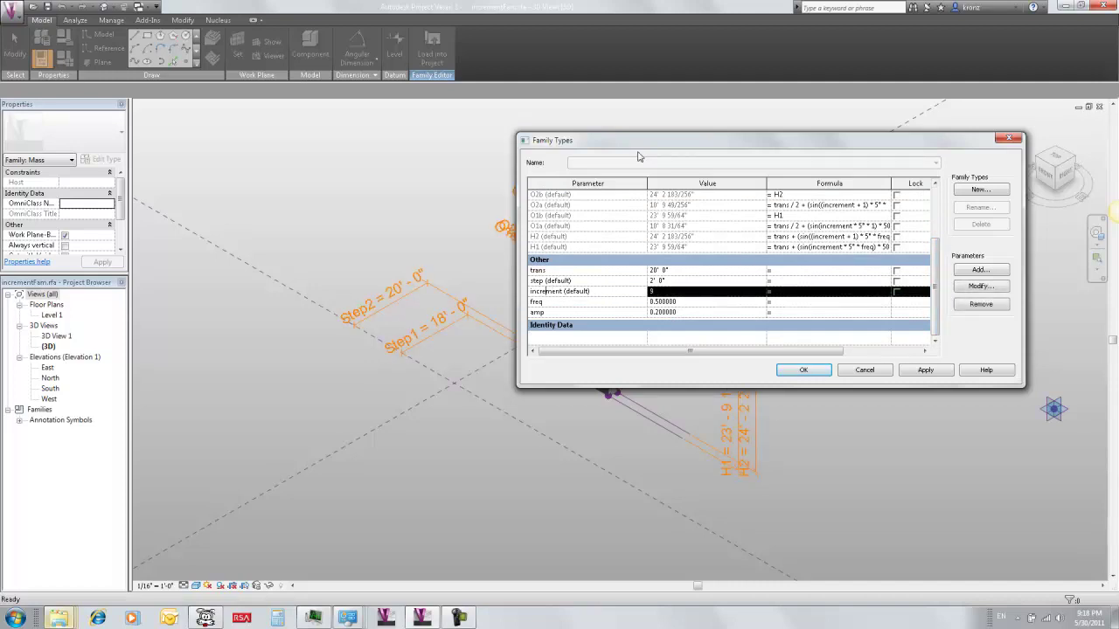
{"action": "left_click_drag", "start_coordinate": [626, 147], "coordinate": [809, 149]}
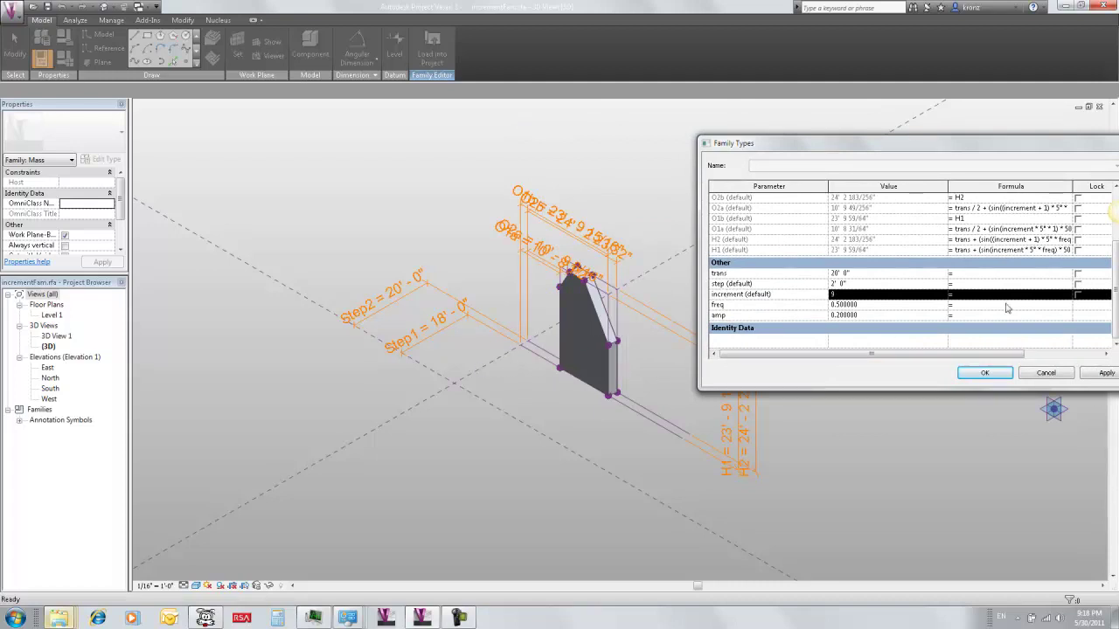
Apply increment 7, then 5, and accept the Family Types changes.
{"action": "left_click", "coordinate": [943, 298]}
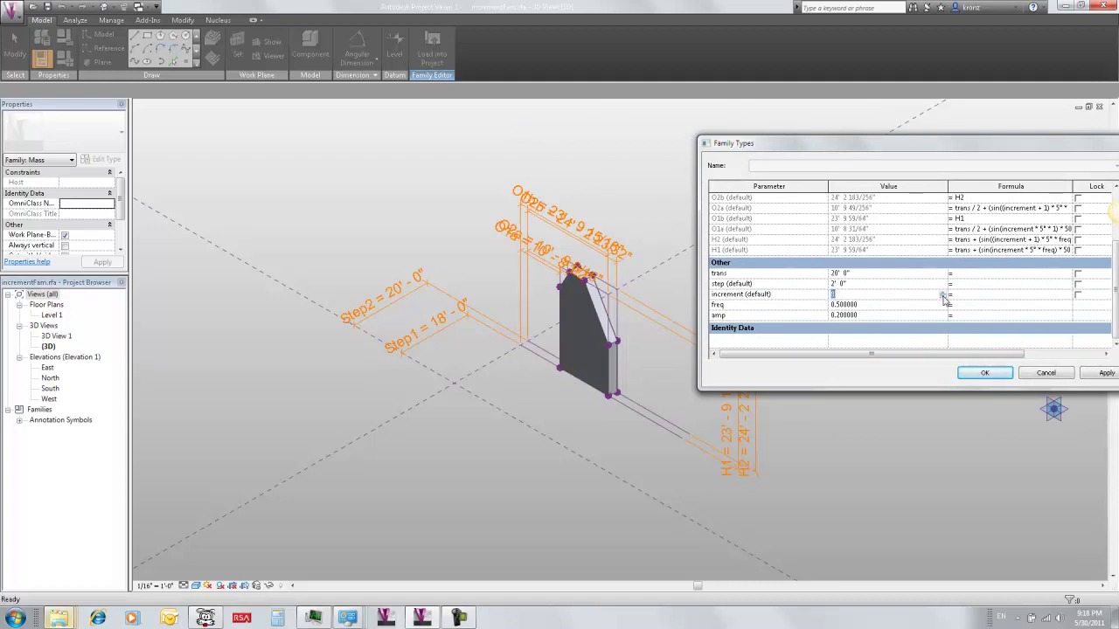
{"action": "type", "text": "7"}
{"action": "left_click", "coordinate": [1099, 373]}
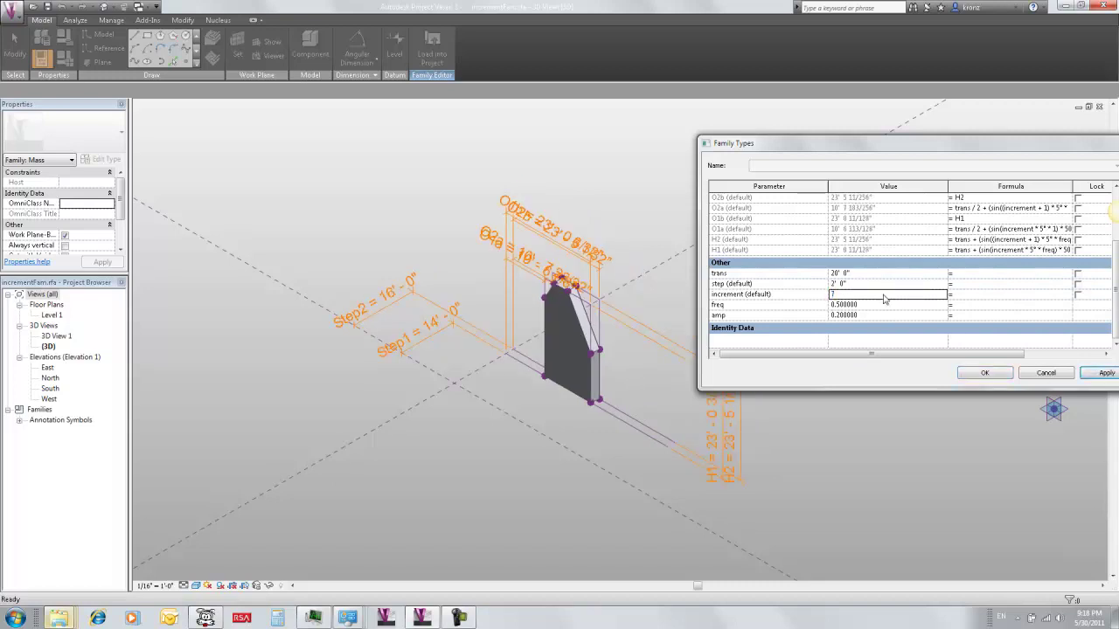
{"action": "left_click", "coordinate": [937, 297]}
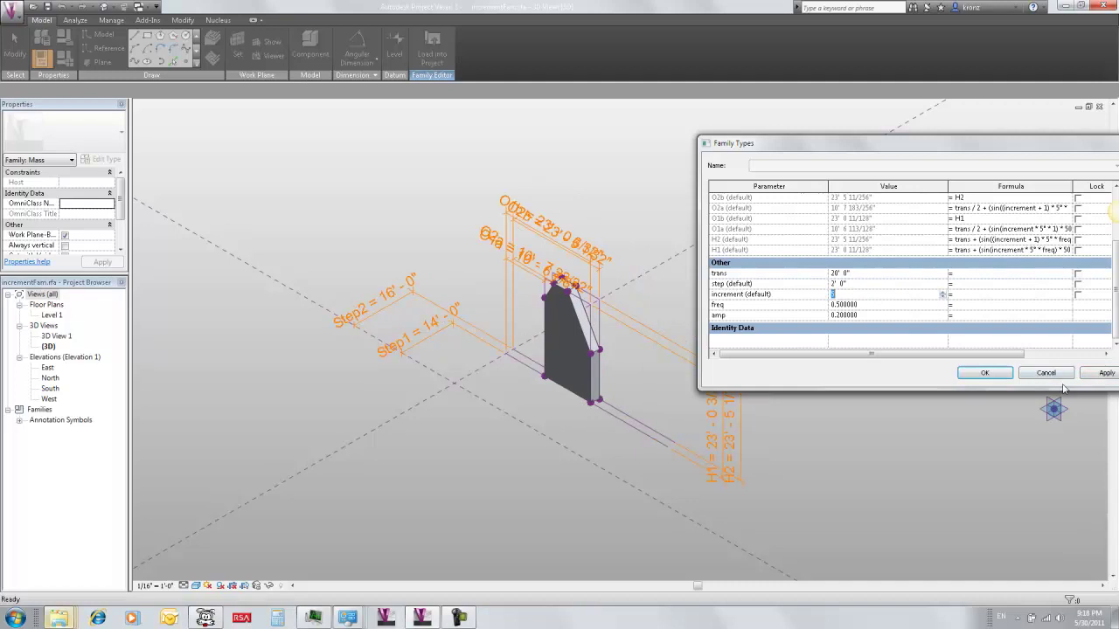
{"action": "type", "text": "5"}
{"action": "left_click", "coordinate": [1099, 374]}
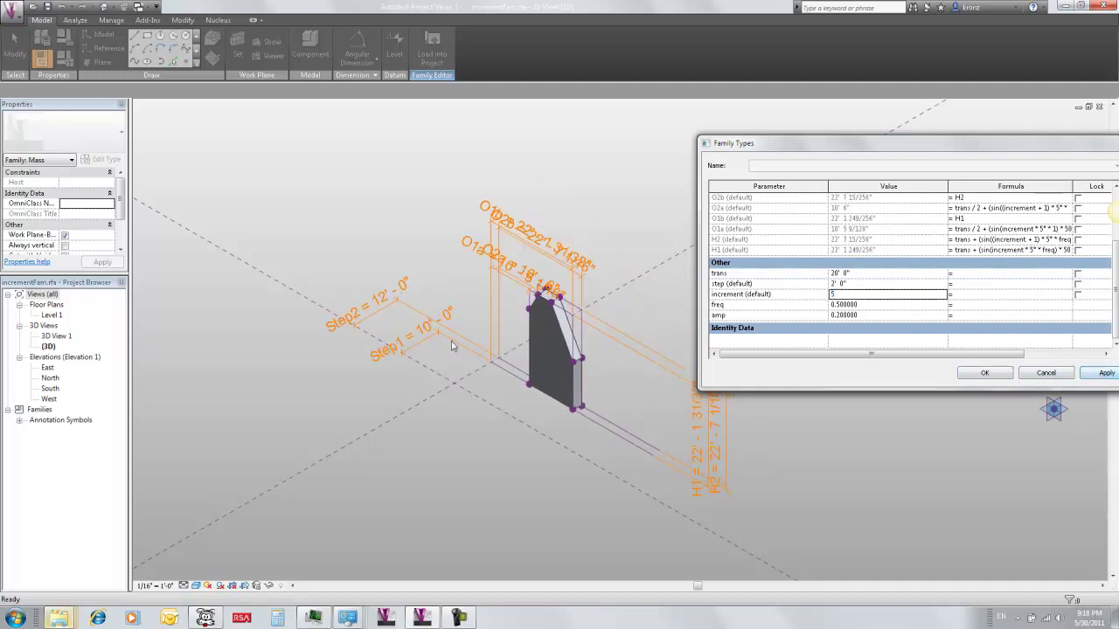
{"action": "left_click", "coordinate": [990, 374]}
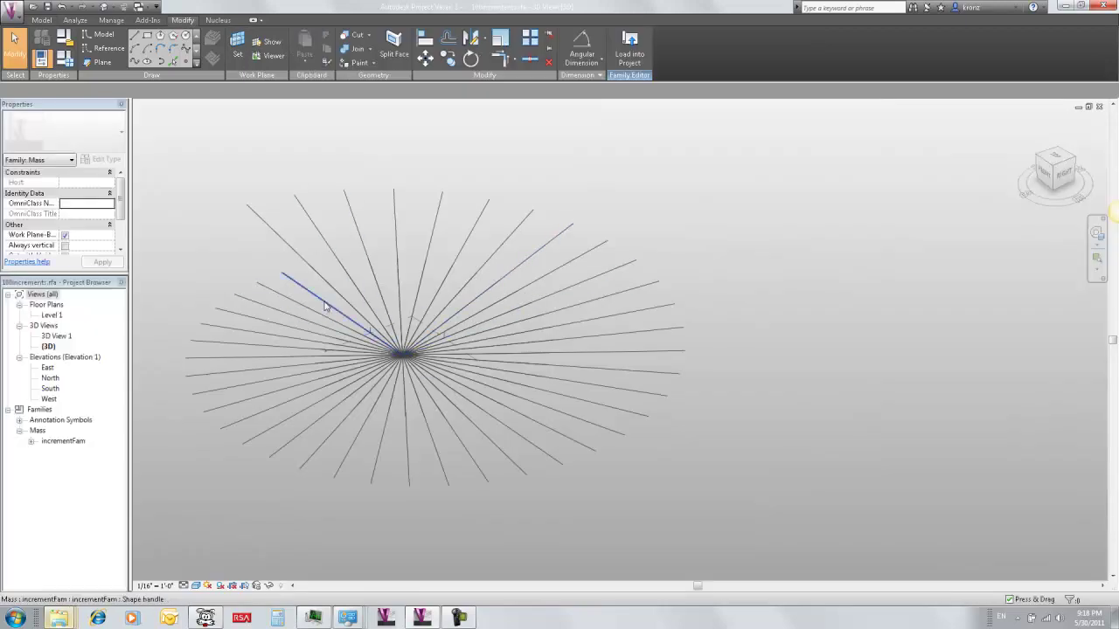
Select a radial instance, then load incrementFam into 100increments, overwriting the existing version.
{"action": "left_click", "coordinate": [348, 349]}
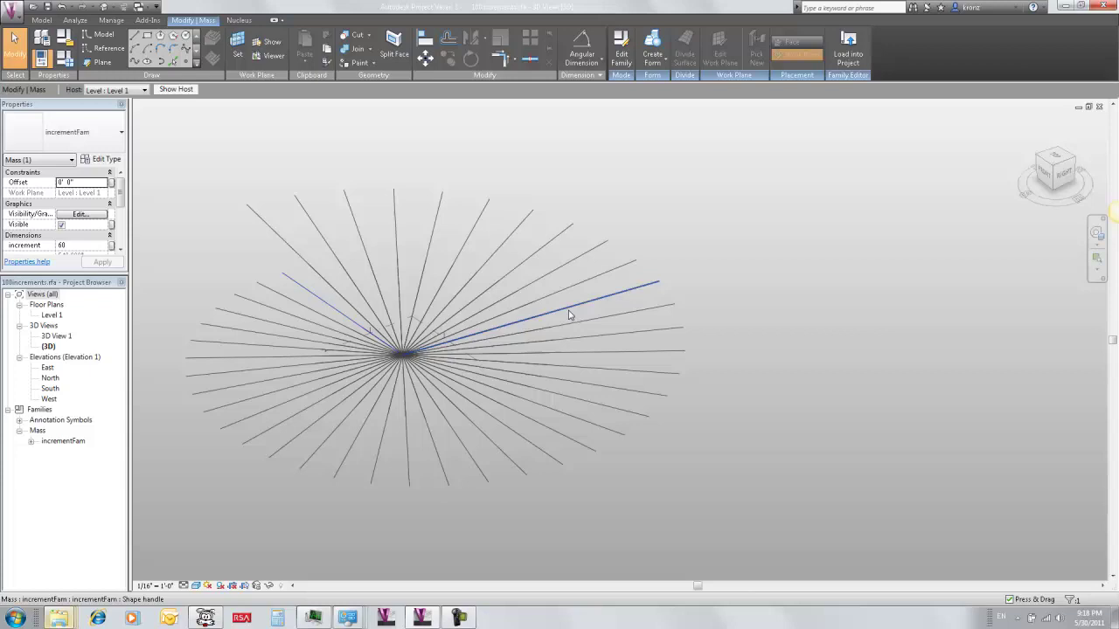
{"action": "key", "text": "ctrl+Tab"}
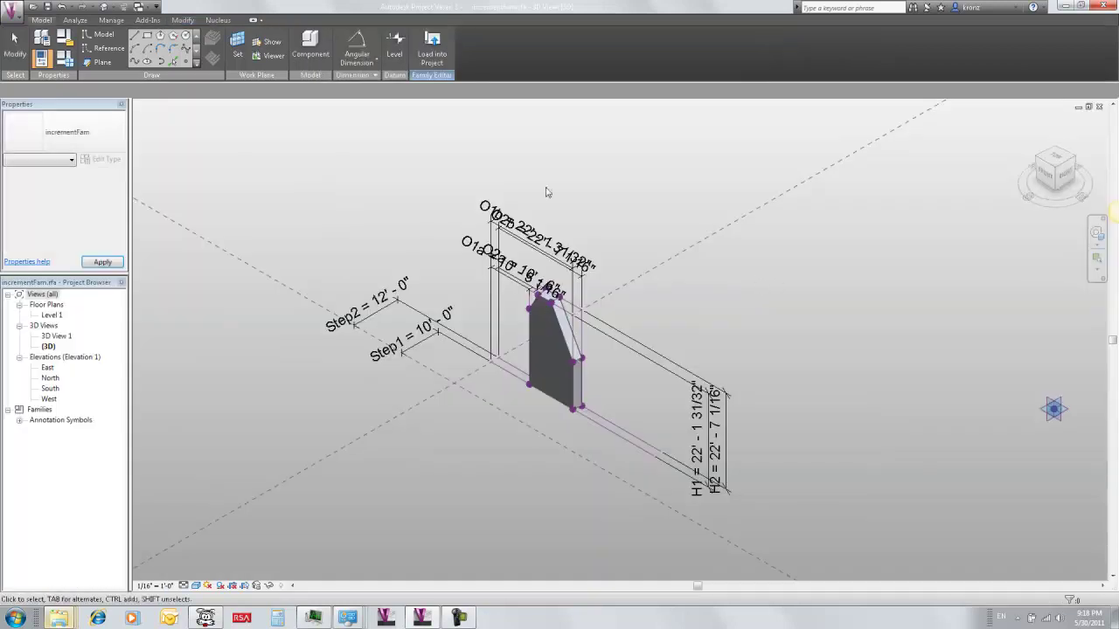
{"action": "left_click", "coordinate": [433, 46]}
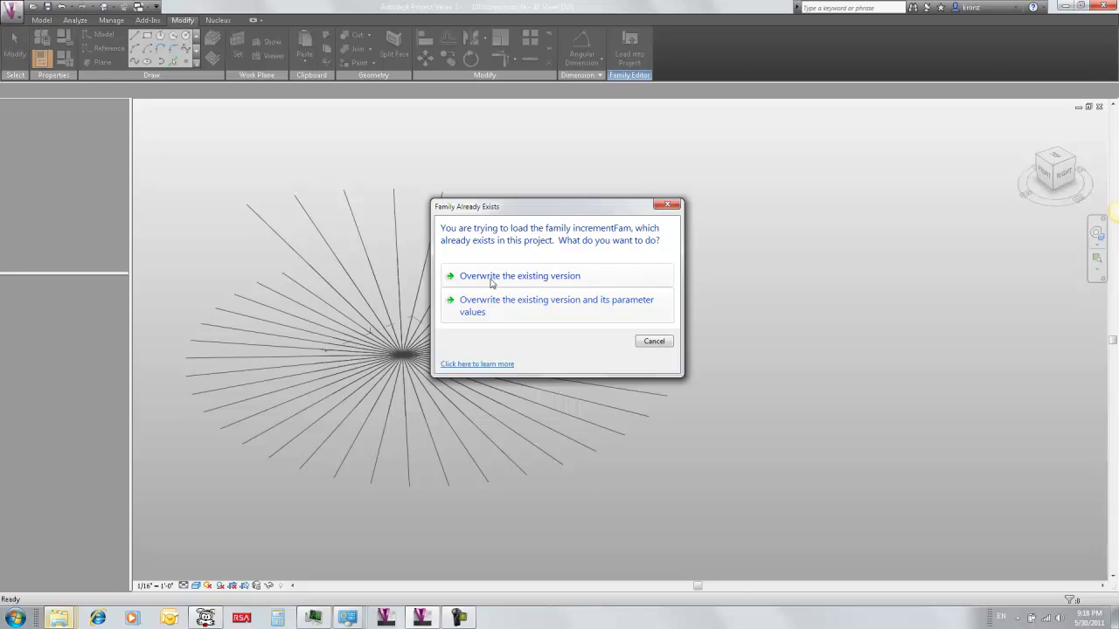
{"action": "left_click", "coordinate": [489, 280]}
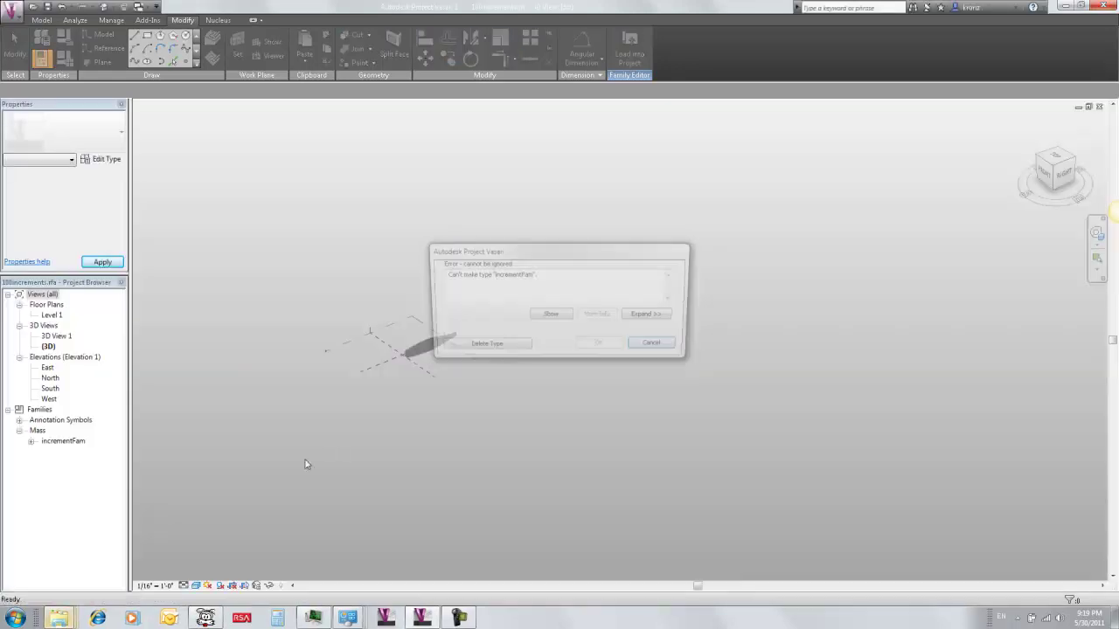
Move the error message aside and delete the incrementFam type that can't be made.
{"action": "left_click_drag", "start_coordinate": [527, 253], "coordinate": [648, 233]}
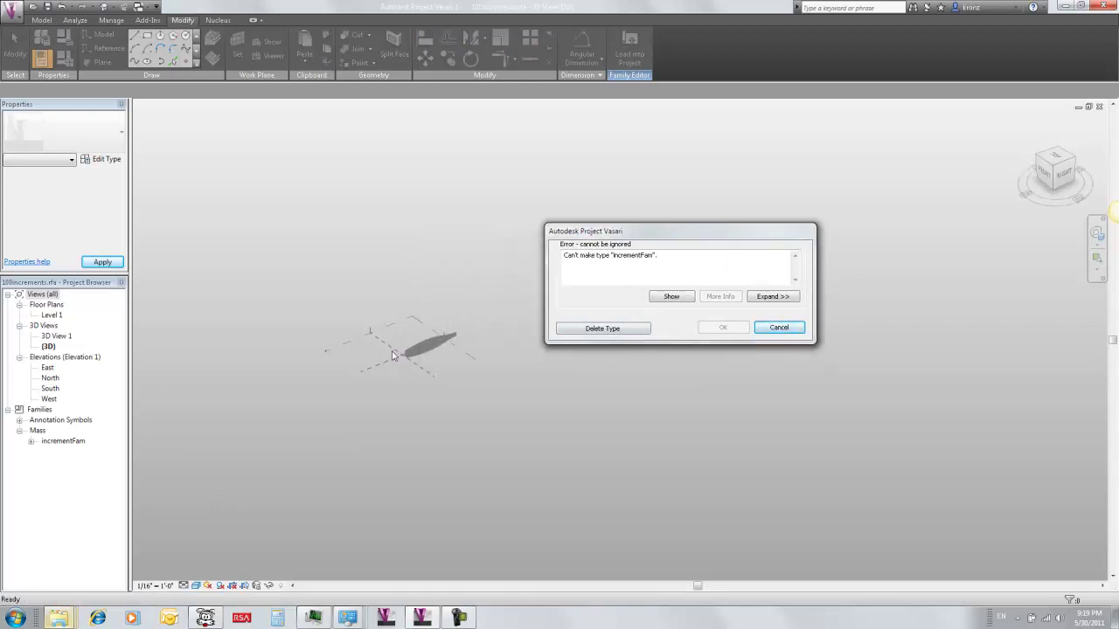
{"action": "left_click", "coordinate": [626, 331]}
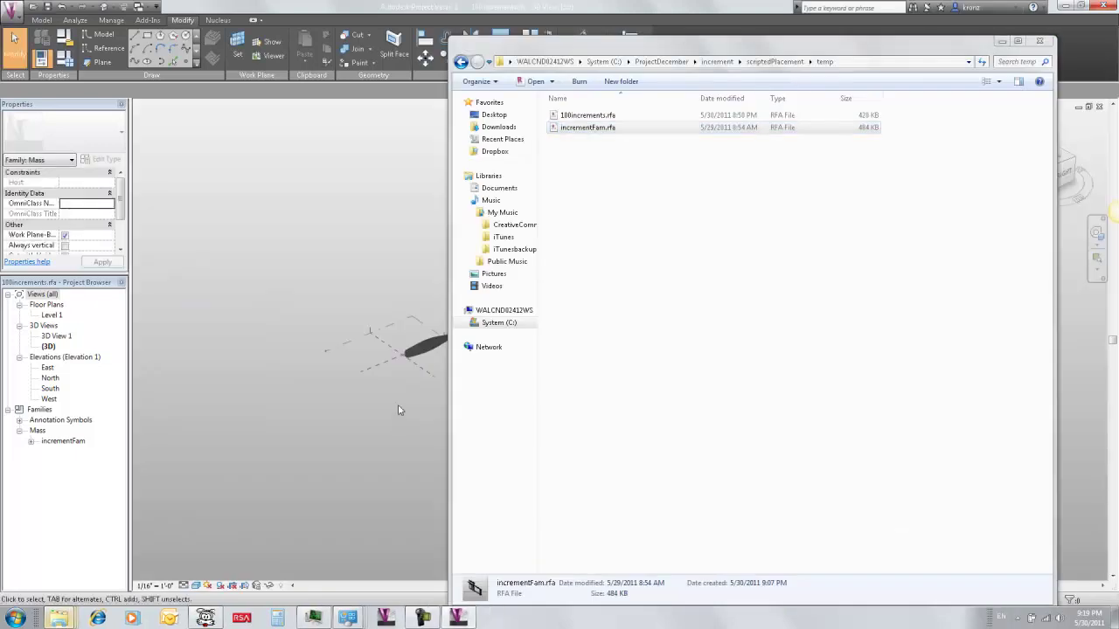
Set the increment of the mass instance at the wide end to 0 and apply it.
{"action": "left_click", "coordinate": [320, 7]}
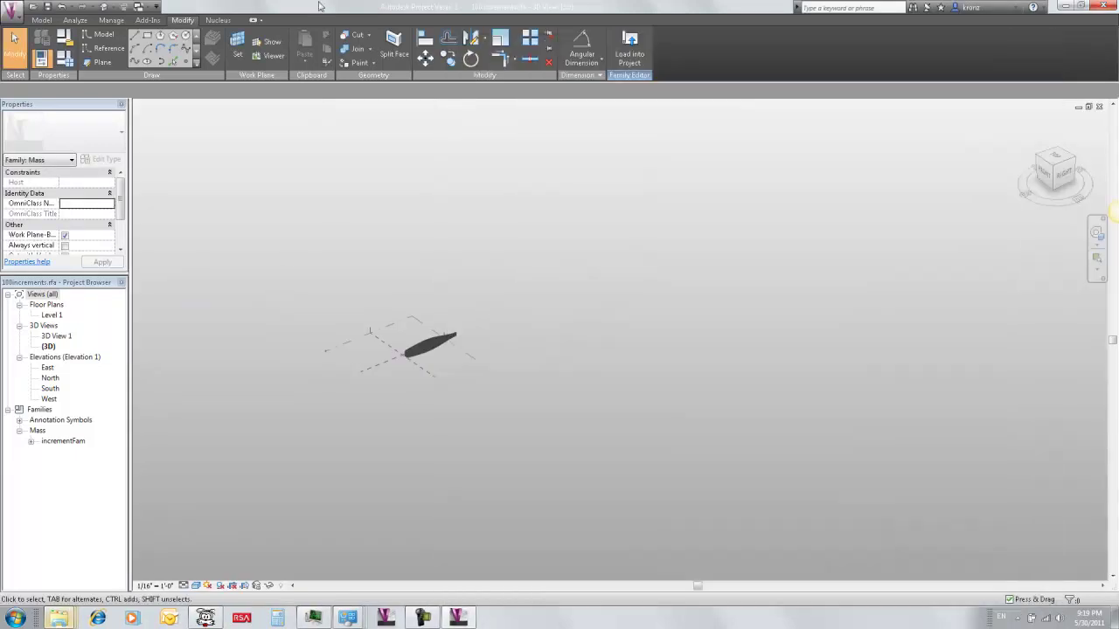
{"action": "scroll", "coordinate": [422, 361], "scroll_direction": "up", "scroll_amount": 5}
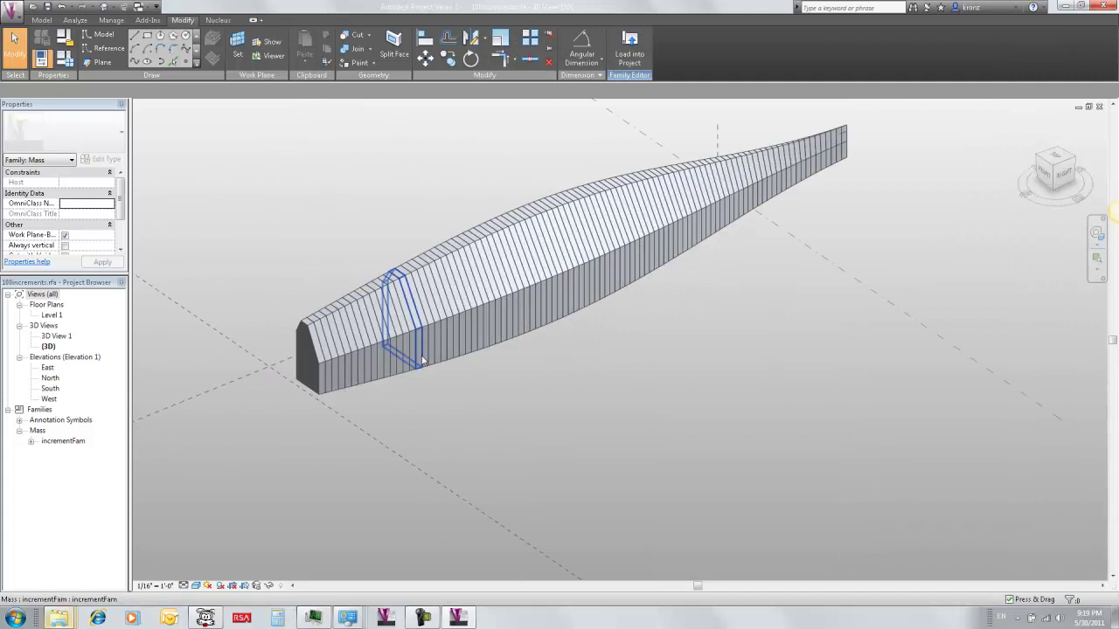
{"action": "middle_click_drag", "start_coordinate": [442, 429], "coordinate": [341, 376], "text": "shift"}
{"action": "left_click", "coordinate": [341, 376]}
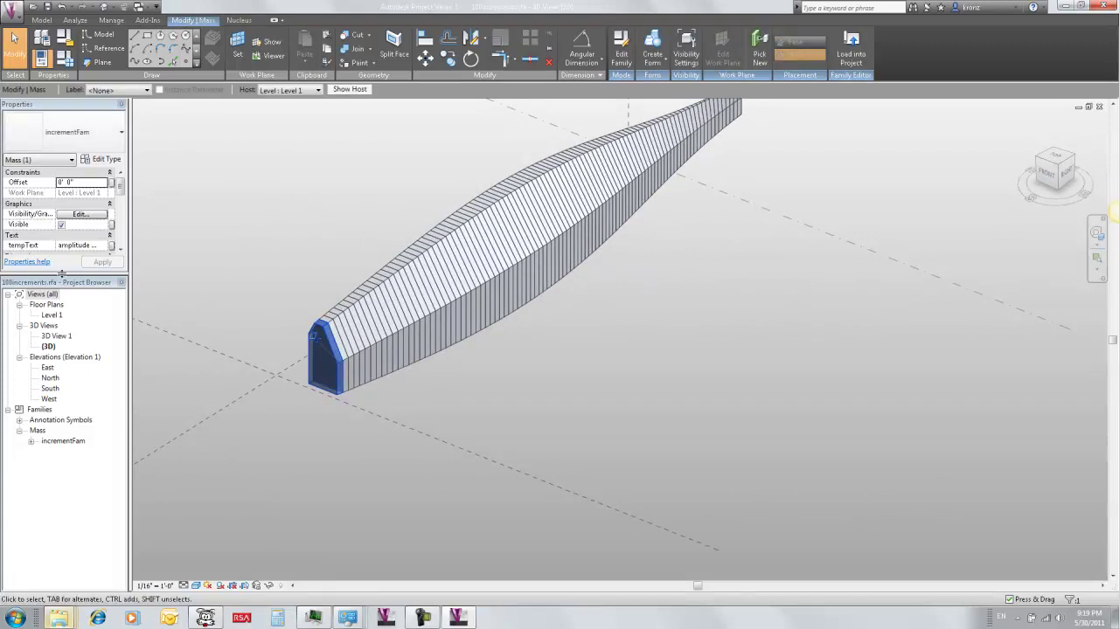
{"action": "left_click_drag", "start_coordinate": [61, 273], "coordinate": [61, 456]}
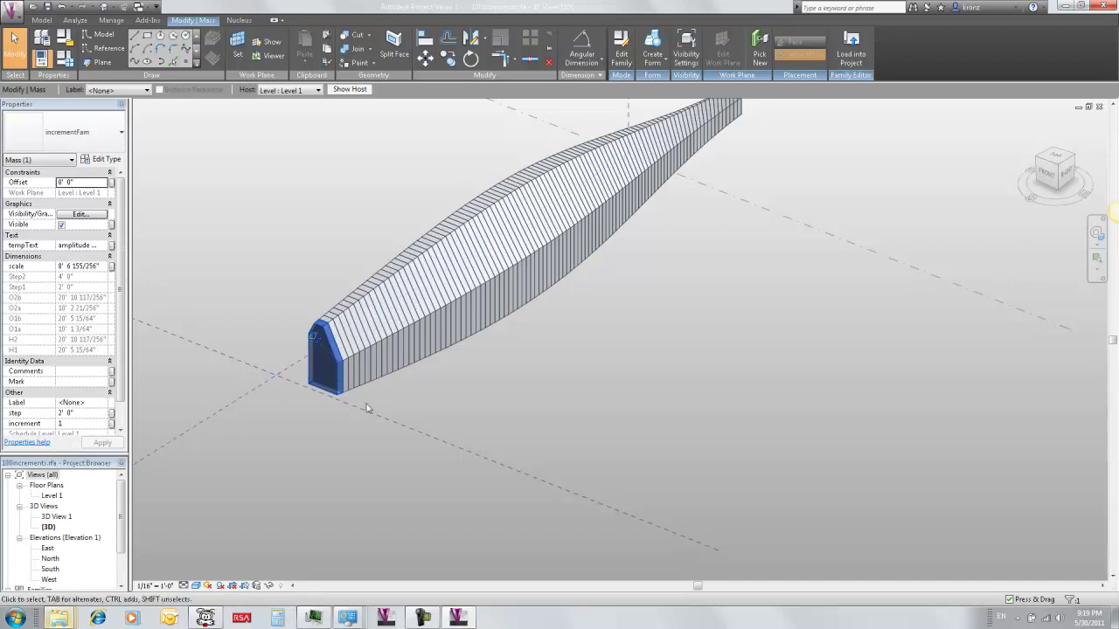
{"action": "left_click", "coordinate": [63, 423]}
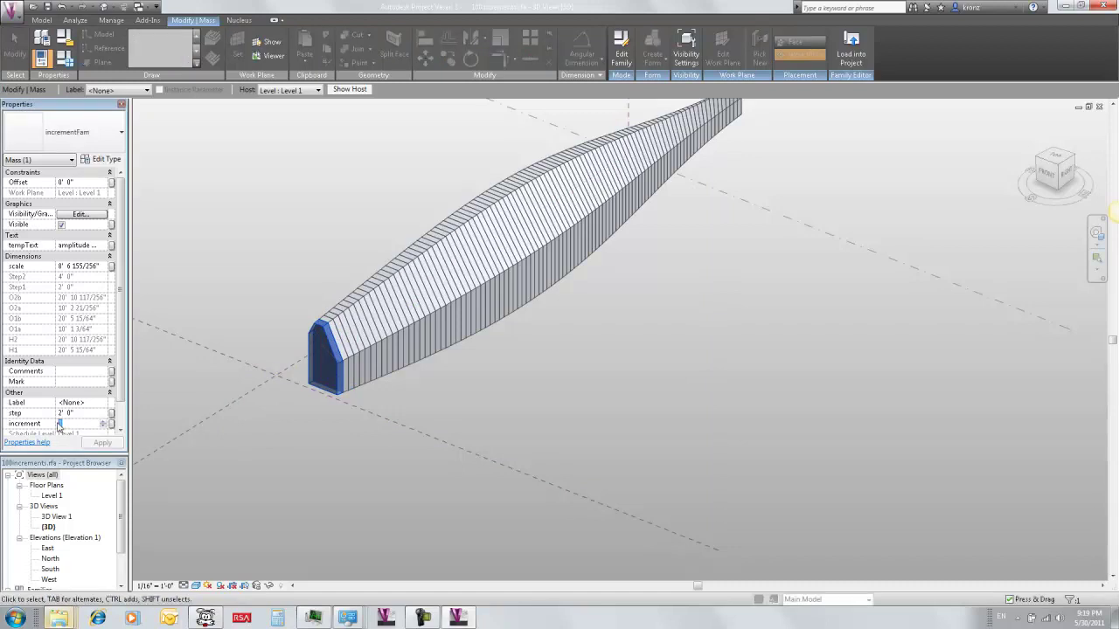
{"action": "type", "text": "0"}
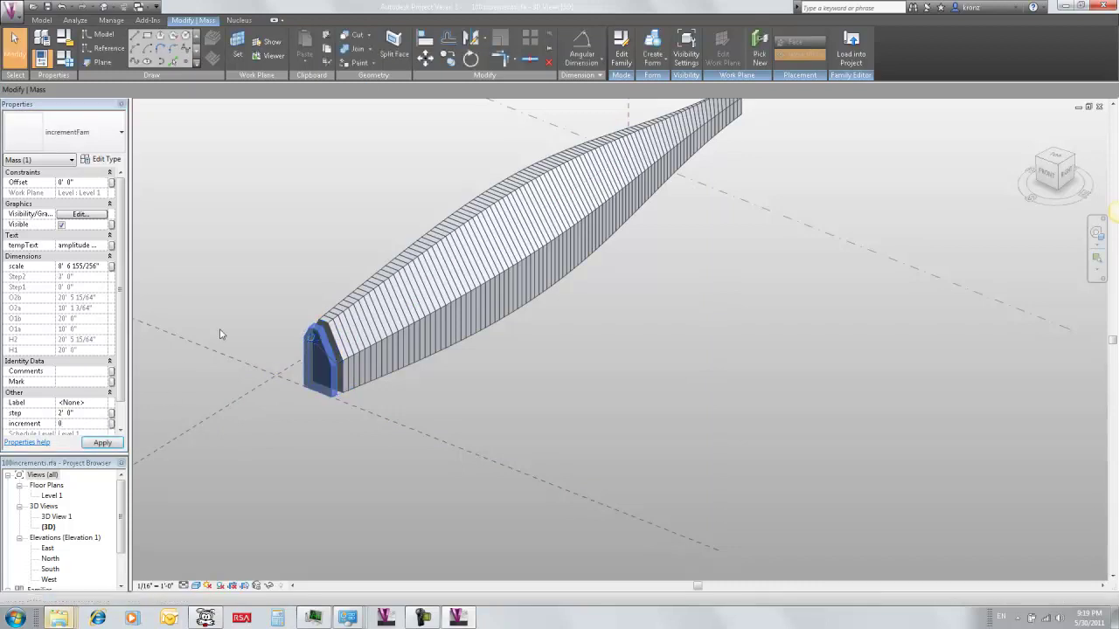
{"action": "left_click", "coordinate": [492, 412]}
{"action": "scroll", "coordinate": [499, 405], "scroll_direction": "down", "scroll_amount": 3}
{"action": "middle_click_drag", "start_coordinate": [582, 379], "coordinate": [502, 365]}
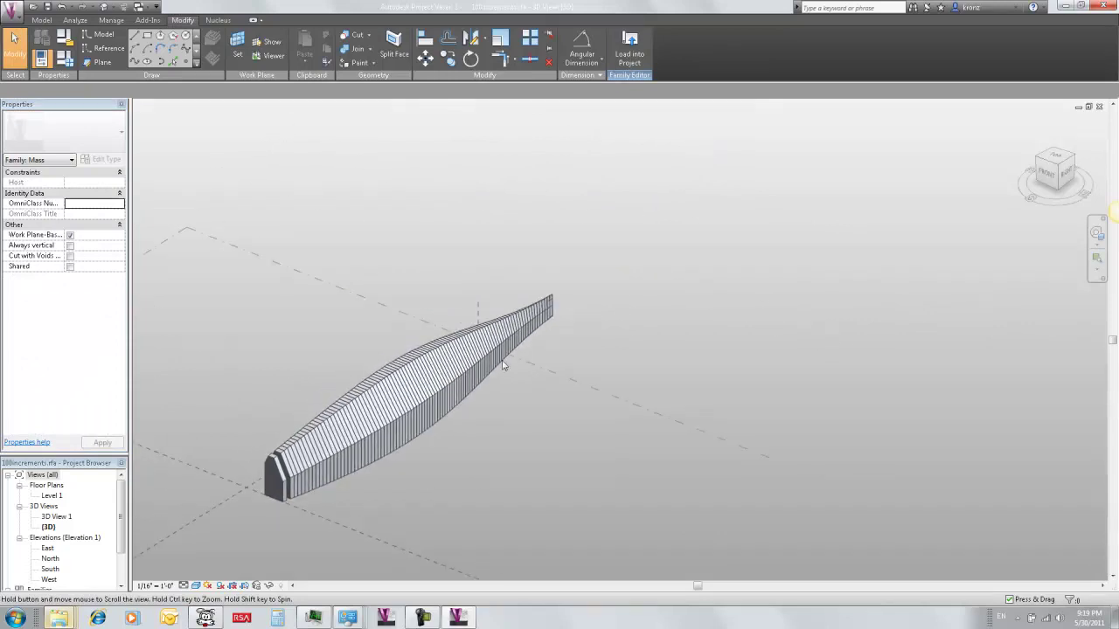
{"action": "scroll", "coordinate": [551, 304], "scroll_direction": "up", "scroll_amount": 5}
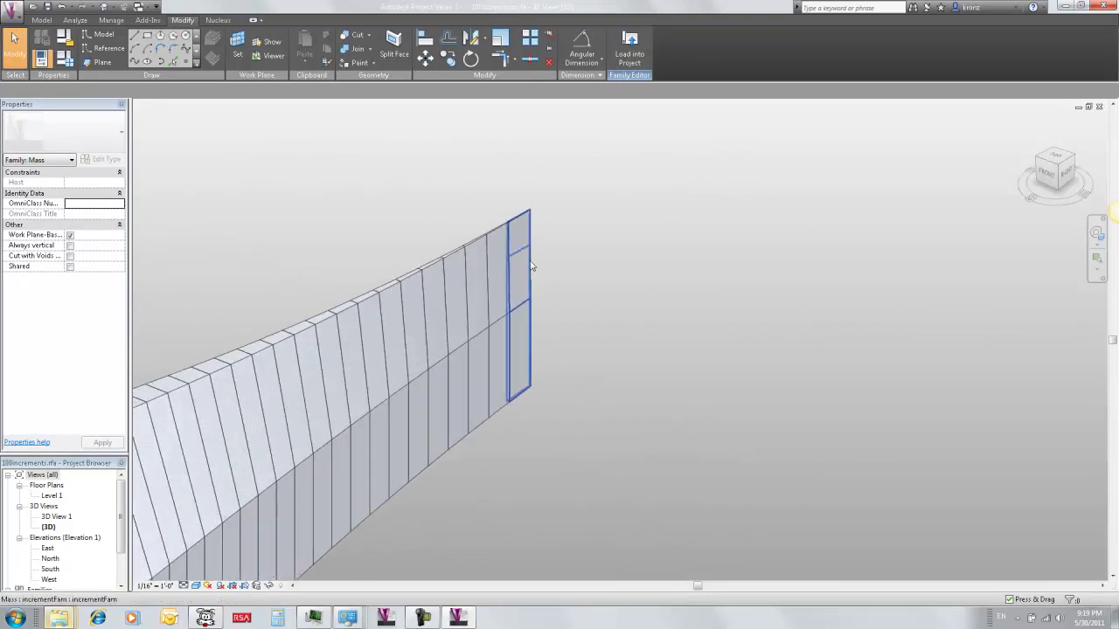
{"action": "left_click", "coordinate": [564, 257]}
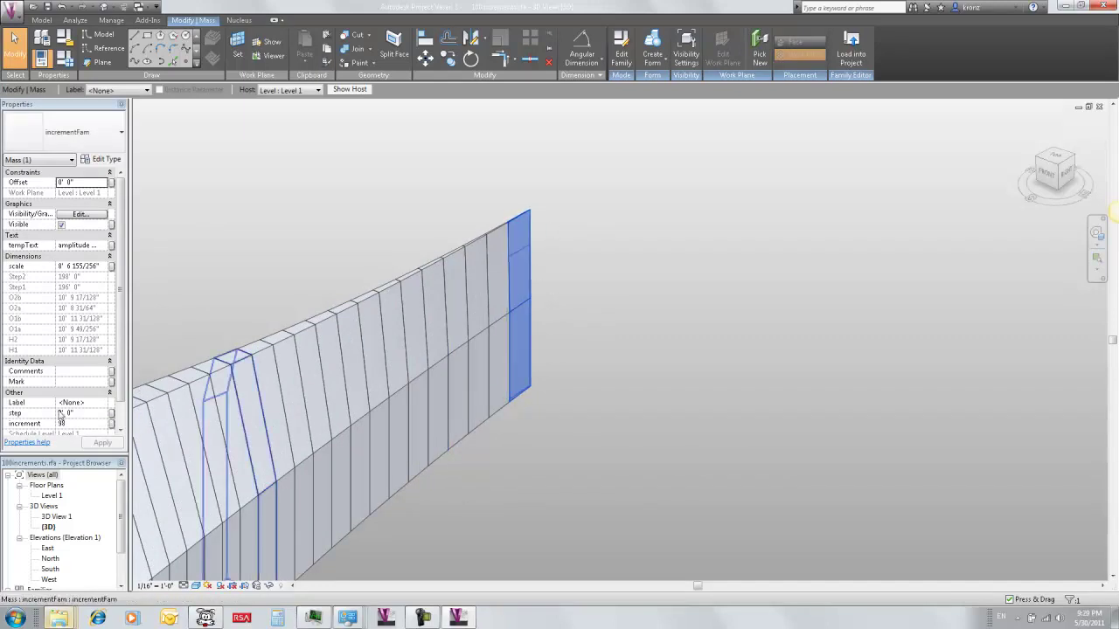
{"action": "scroll", "coordinate": [494, 477], "scroll_direction": "down", "scroll_amount": 3}
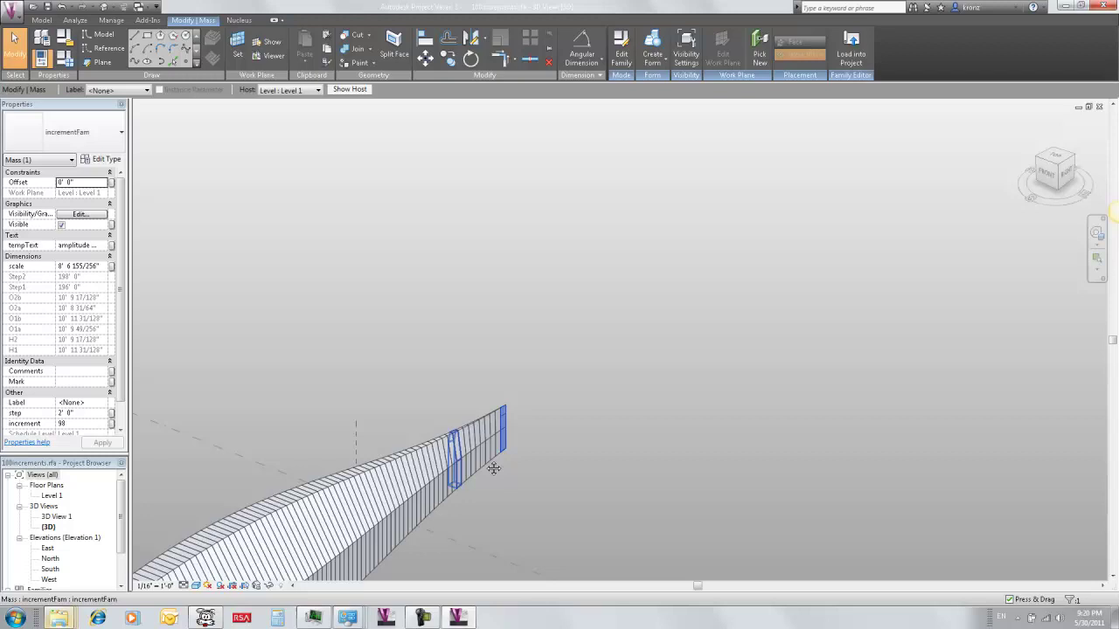
{"action": "middle_click_drag", "start_coordinate": [494, 468], "coordinate": [747, 260]}
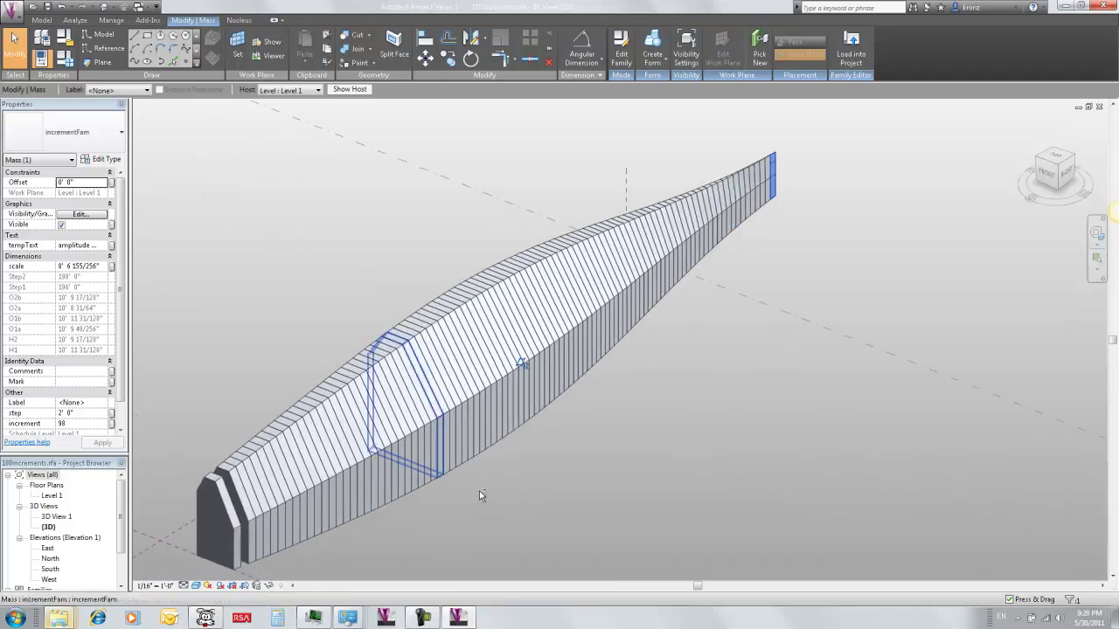
{"action": "middle_click_drag", "start_coordinate": [479, 495], "coordinate": [505, 428], "text": "shift"}
{"action": "scroll", "coordinate": [333, 436], "scroll_direction": "down", "scroll_amount": 2}
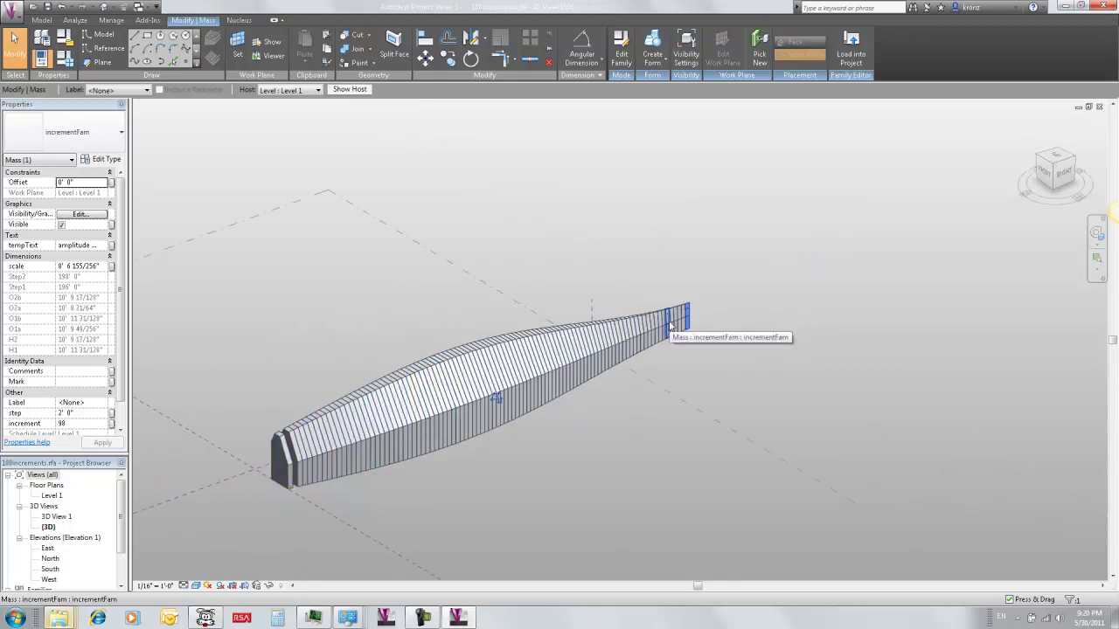
{"action": "middle_click_drag", "start_coordinate": [399, 498], "coordinate": [499, 487], "text": "shift"}
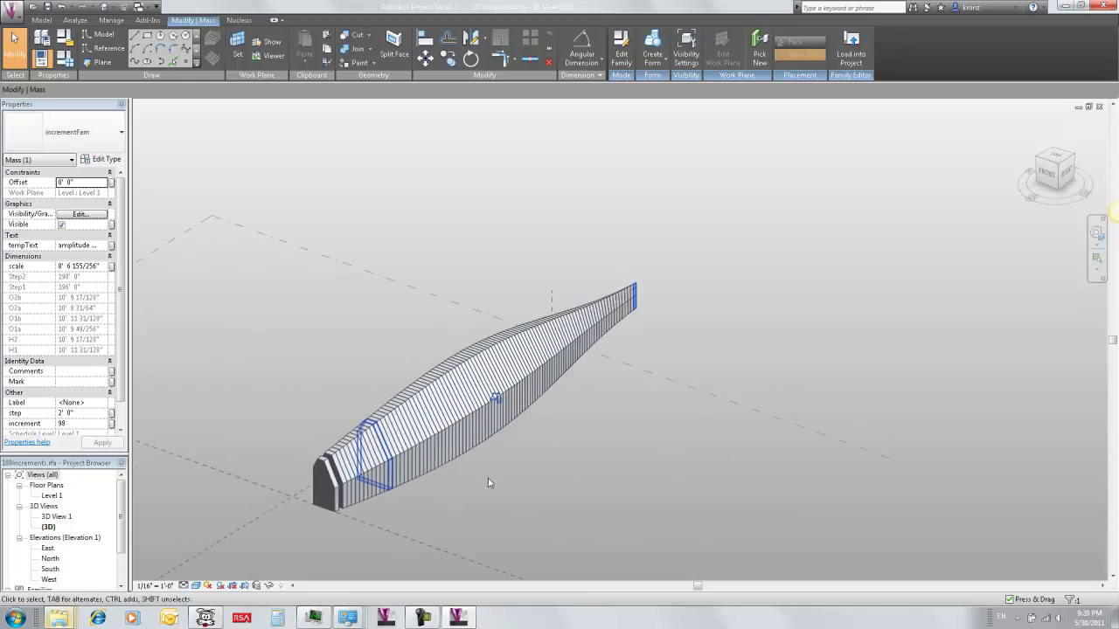
Open the incrementFam family for editing and switch its view to wireframe.
{"action": "double_click", "coordinate": [487, 477]}
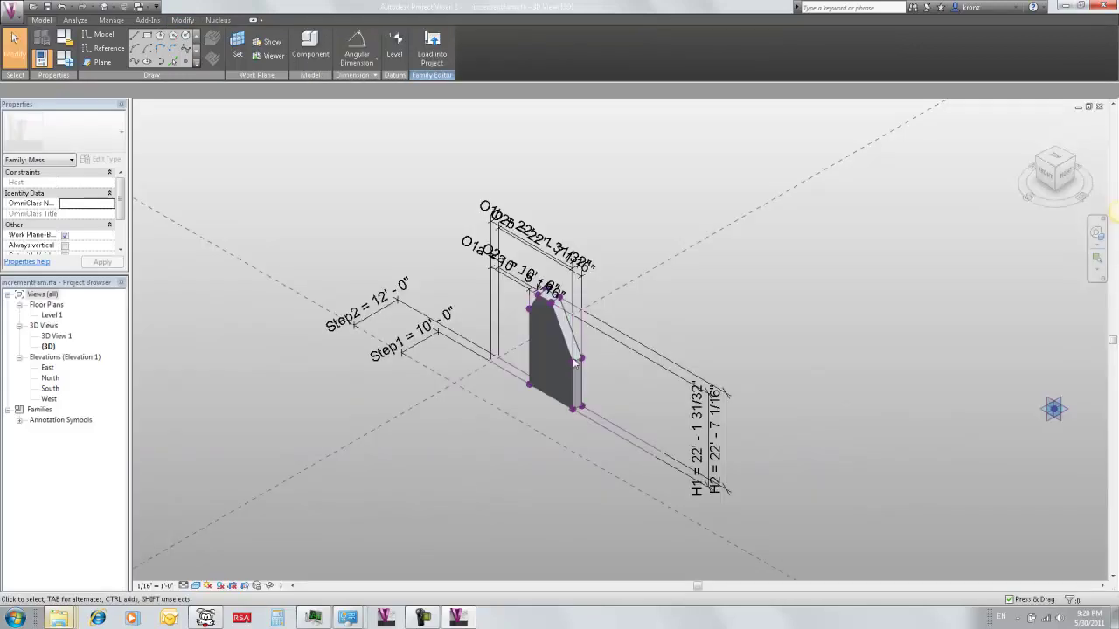
{"action": "scroll", "coordinate": [570, 363], "scroll_direction": "up", "scroll_amount": 3}
{"action": "scroll", "coordinate": [570, 363], "scroll_direction": "up", "scroll_amount": 2}
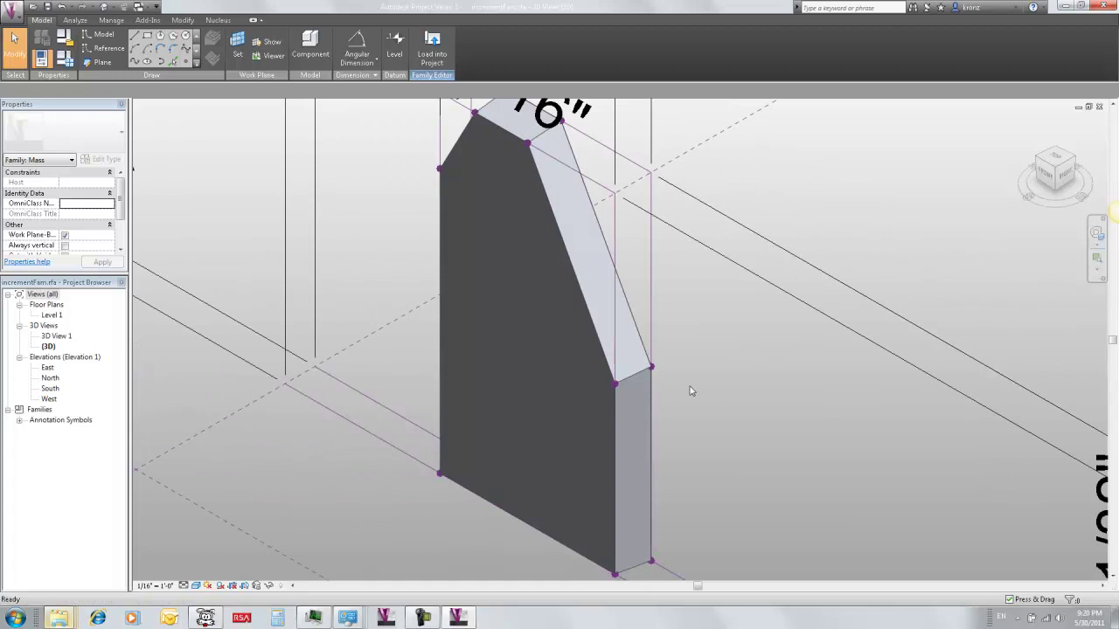
{"action": "key", "text": "w"}
{"action": "key", "text": "f"}
{"action": "scroll", "coordinate": [691, 390], "scroll_direction": "down", "scroll_amount": 2}
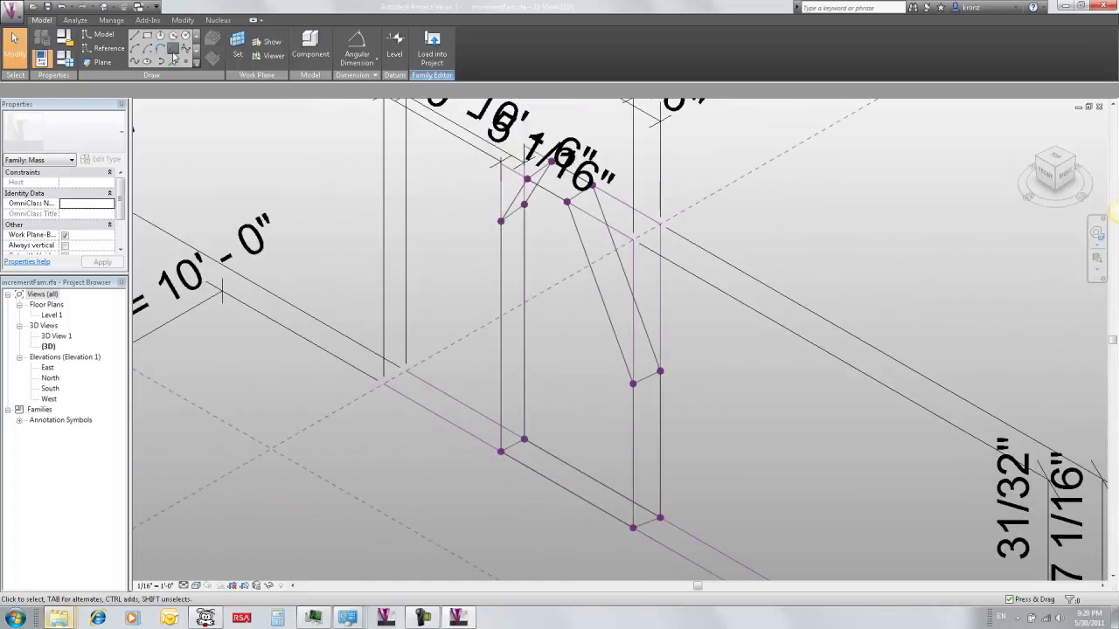
{"action": "key", "text": "l"}
{"action": "key", "text": "i"}
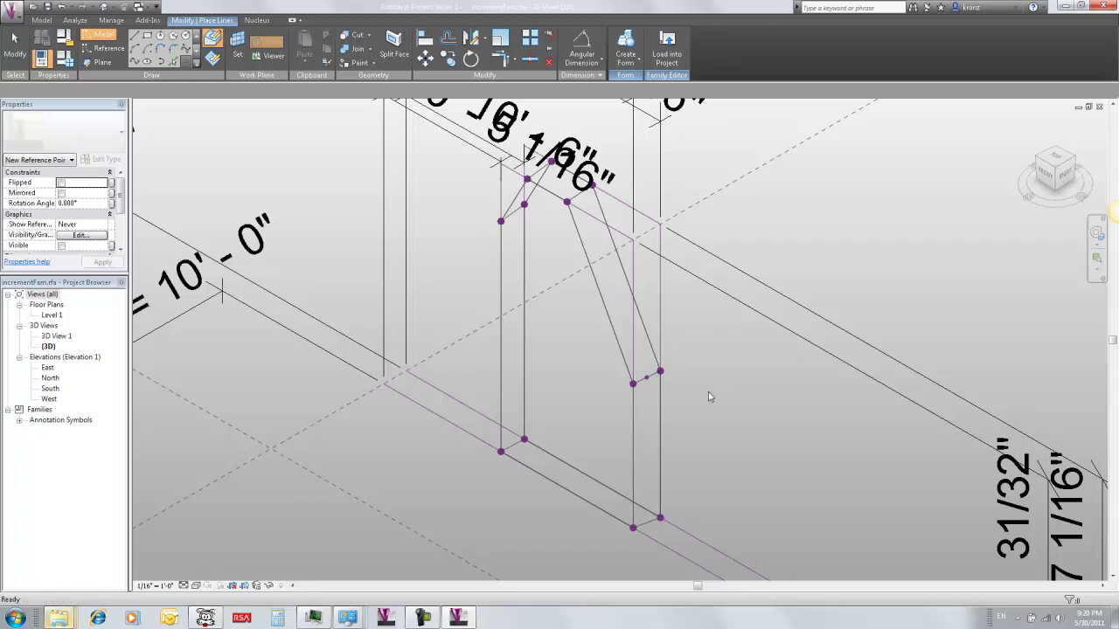
{"action": "key", "text": "Escape"}
{"action": "key", "text": "Escape"}
{"action": "scroll", "coordinate": [655, 402], "scroll_direction": "up", "scroll_amount": 5}
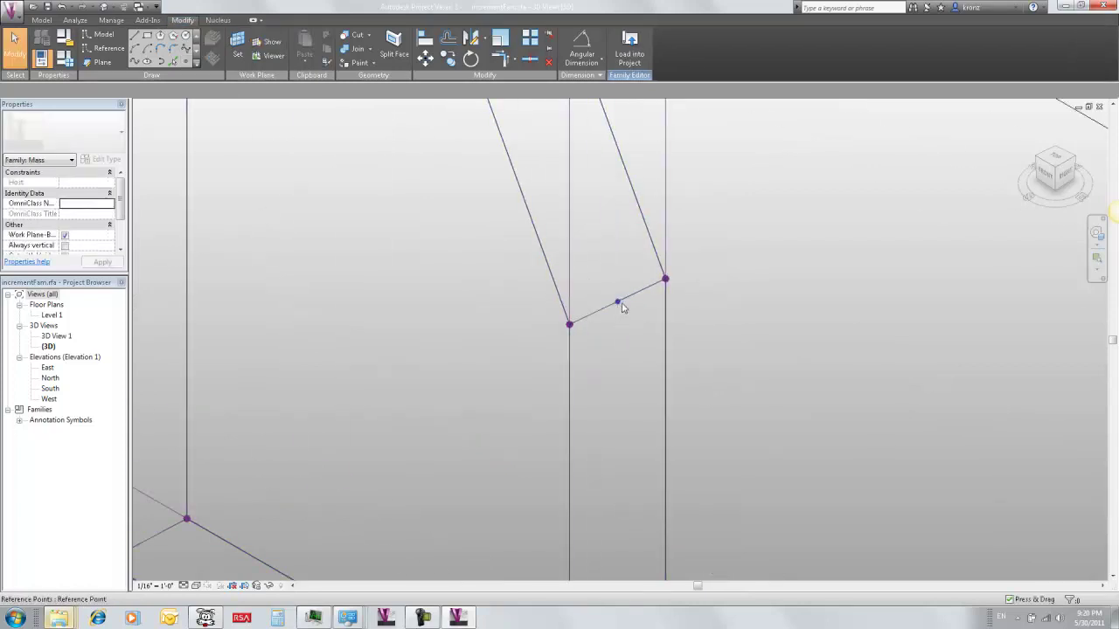
Draw a small circle centred on the reference point at the edge midpoint.
{"action": "left_click", "coordinate": [797, 326]}
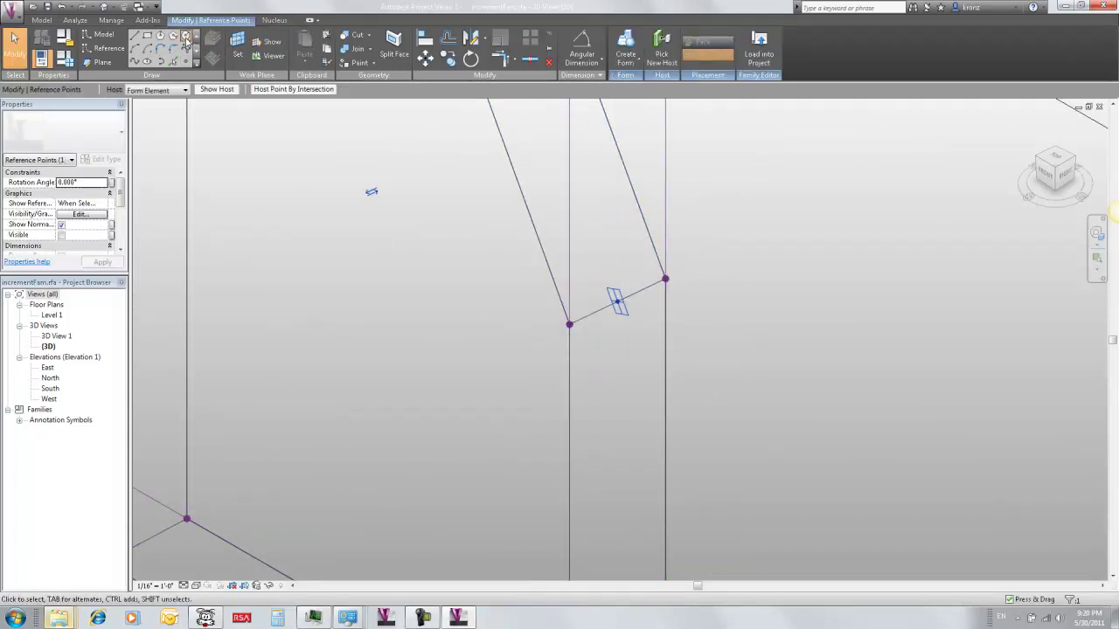
{"action": "left_click", "coordinate": [186, 40]}
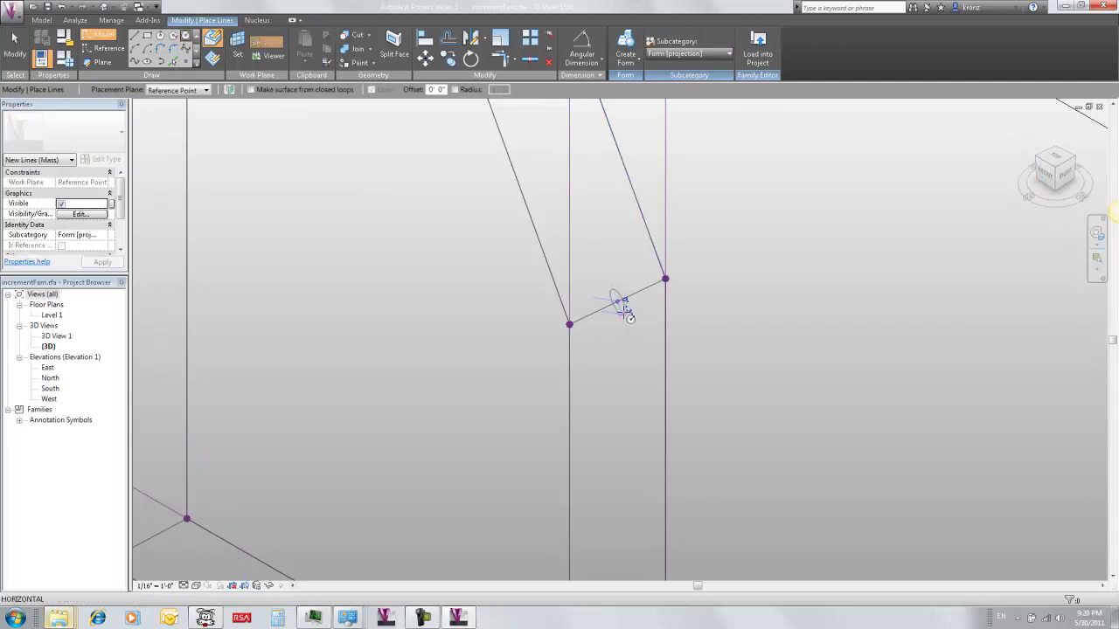
{"action": "left_click", "coordinate": [622, 304]}
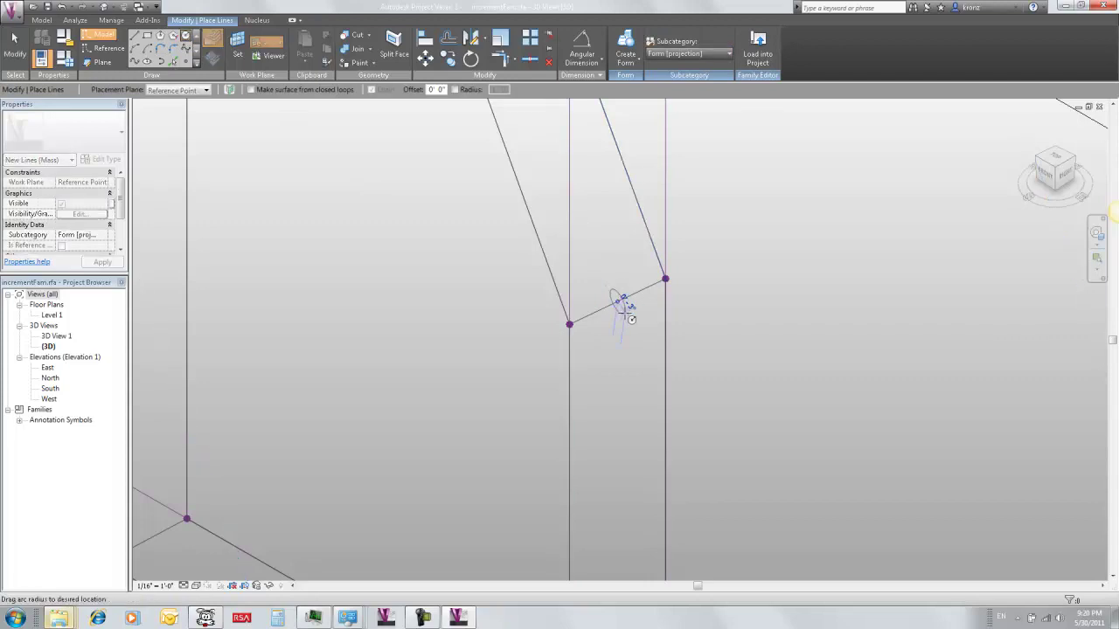
{"action": "left_click", "coordinate": [743, 325]}
{"action": "key", "text": "Escape"}
{"action": "key", "text": "Escape"}
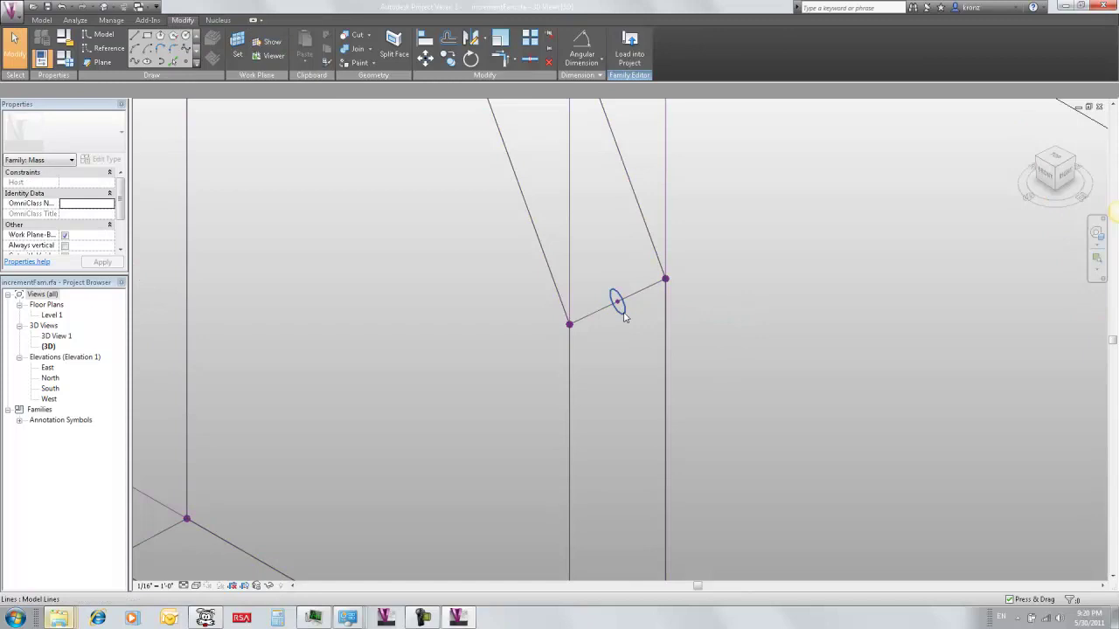
Sweep the circle along the form edge with Create Form to make the mullion.
{"action": "left_click", "coordinate": [635, 294]}
{"action": "key", "text": "Tab"}
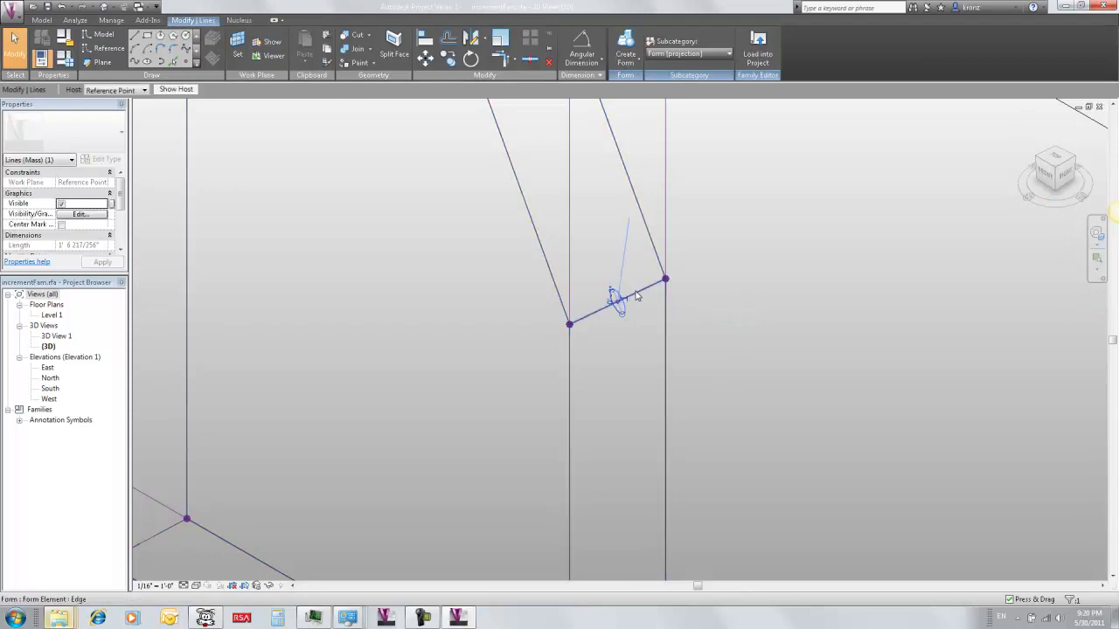
{"action": "left_click", "coordinate": [771, 308], "text": "ctrl"}
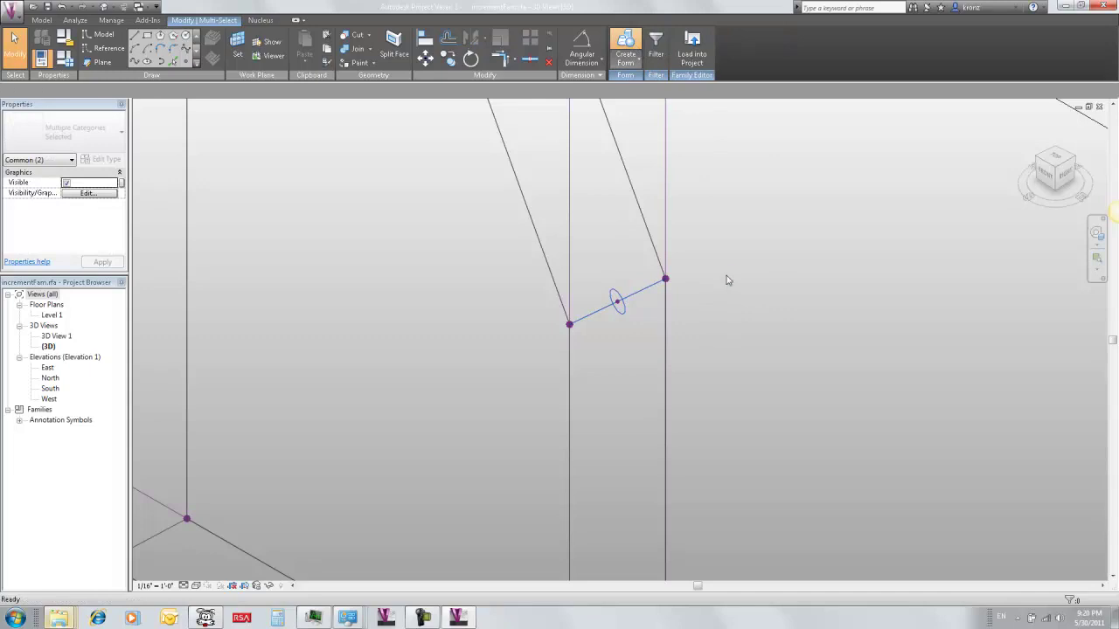
{"action": "key", "text": "c"}
{"action": "key", "text": "f"}
{"action": "scroll", "coordinate": [736, 342], "scroll_direction": "down", "scroll_amount": 2}
Load the edited incrementFam into 100increments, overwriting the existing version.
{"action": "left_click", "coordinate": [643, 66]}
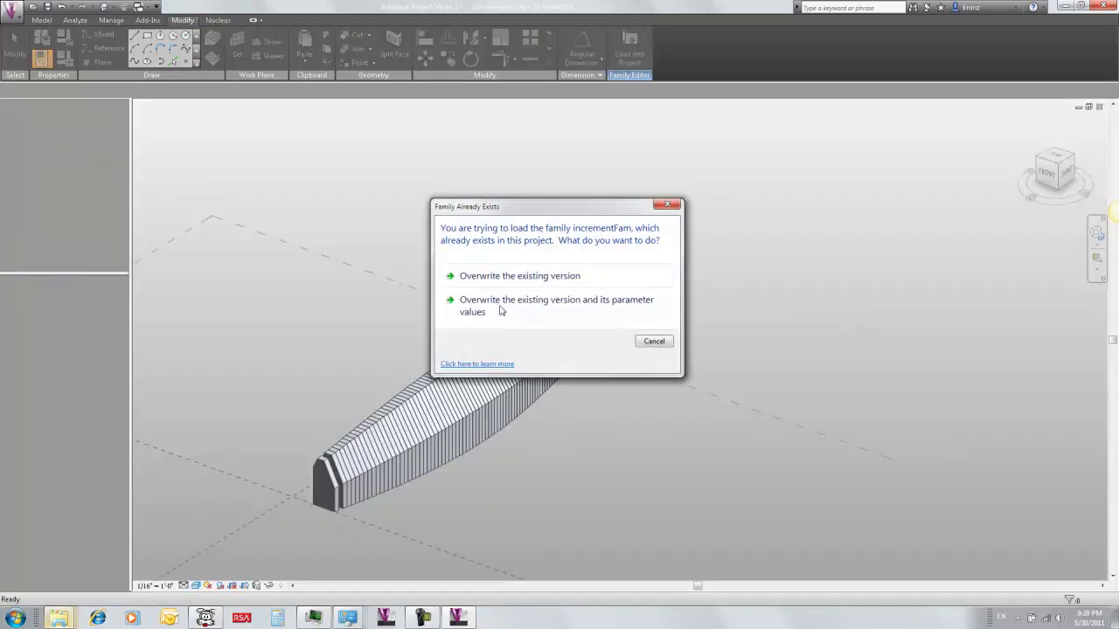
{"action": "left_click", "coordinate": [501, 358]}
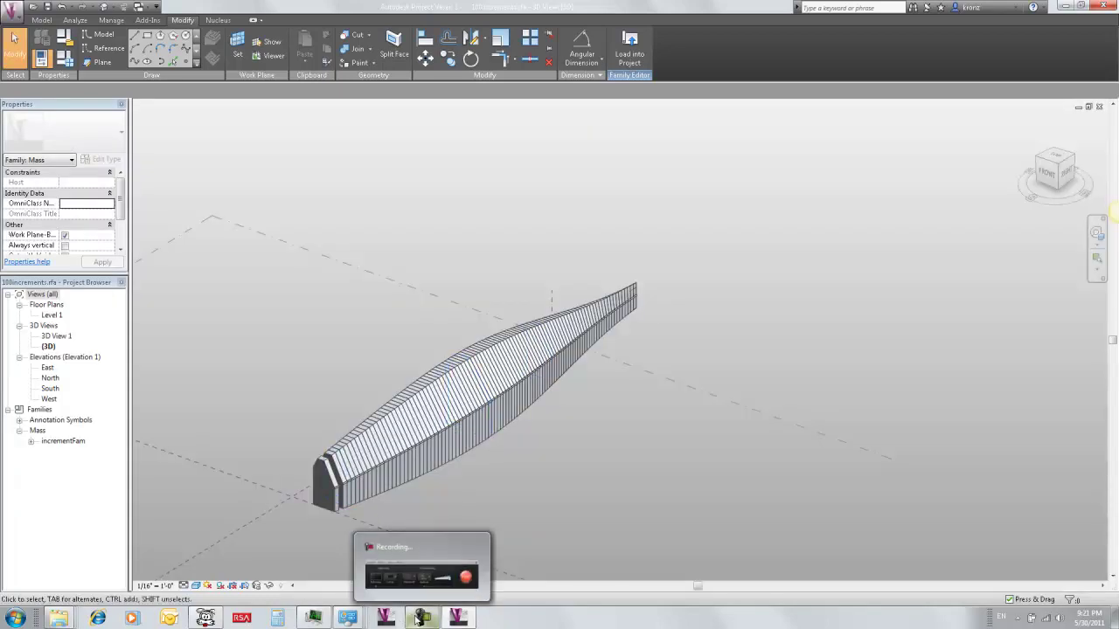
{"action": "scroll", "coordinate": [359, 499], "scroll_direction": "up", "scroll_amount": 1}
{"action": "scroll", "coordinate": [359, 499], "scroll_direction": "up", "scroll_amount": 5}
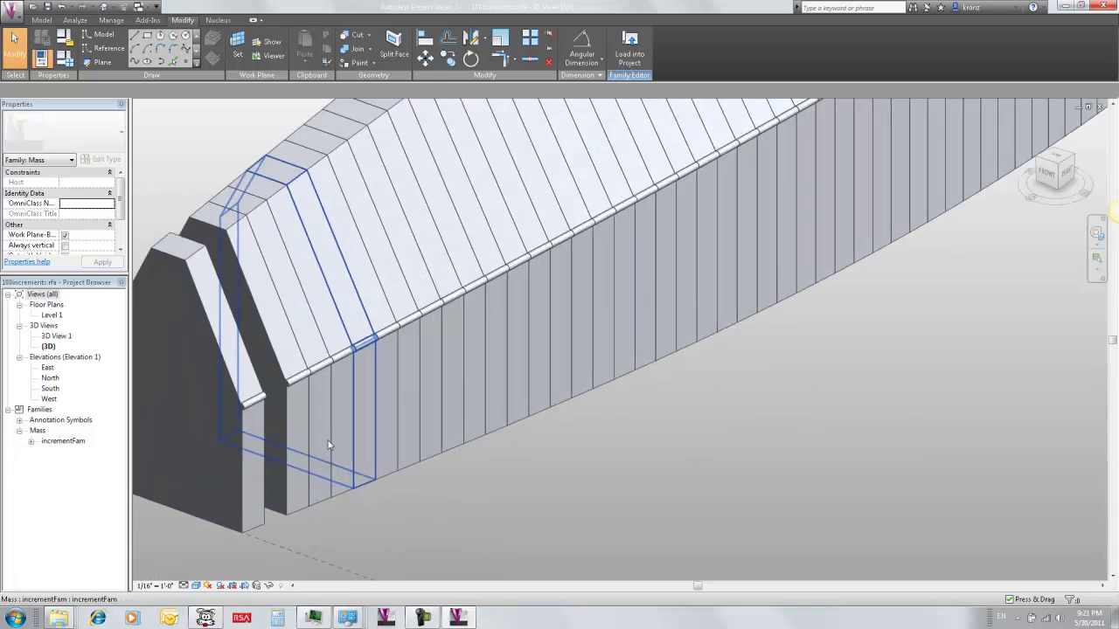
{"action": "left_click_drag", "start_coordinate": [282, 356], "coordinate": [454, 267]}
{"action": "scroll", "coordinate": [479, 541], "scroll_direction": "down", "scroll_amount": 5}
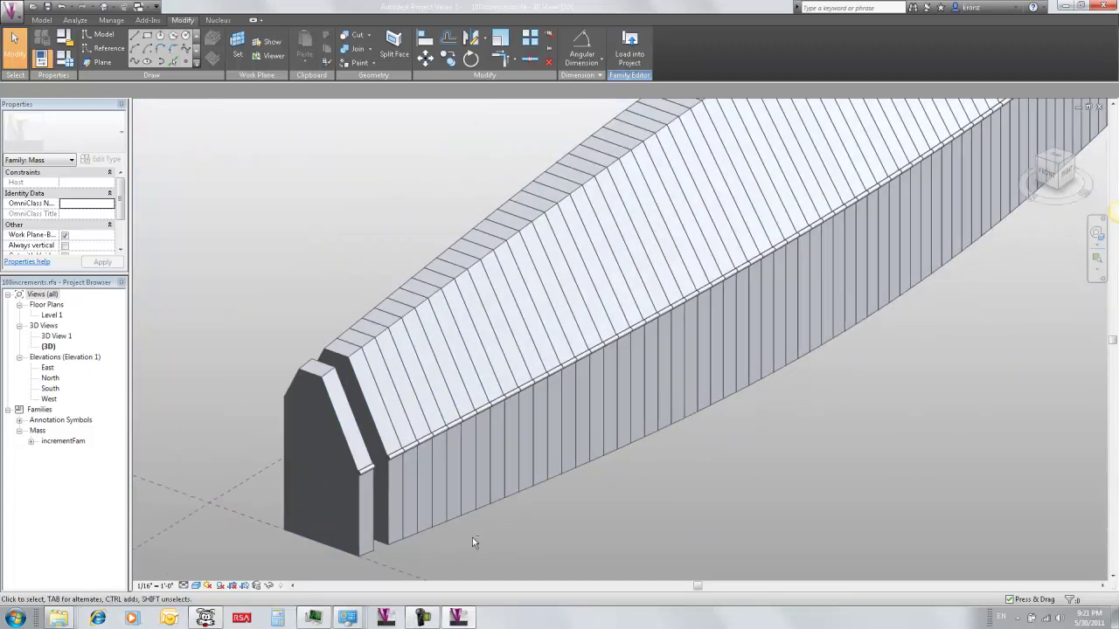
{"action": "middle_click_drag", "start_coordinate": [471, 537], "coordinate": [534, 459], "text": "shift"}
{"action": "scroll", "coordinate": [746, 469], "scroll_direction": "down", "scroll_amount": 6}
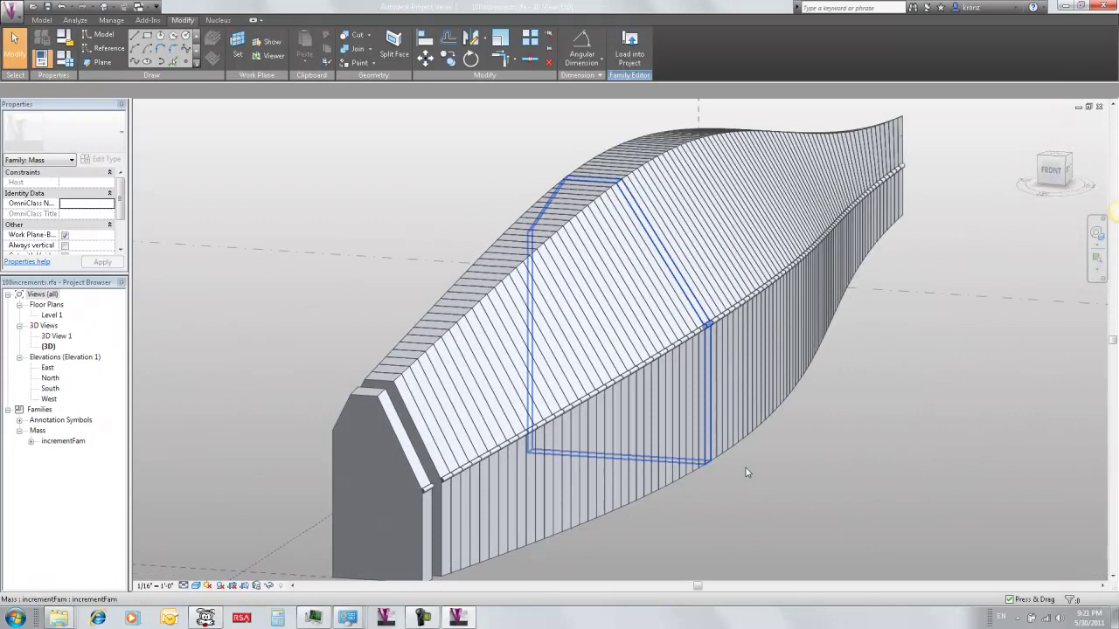
{"action": "middle_click_drag", "start_coordinate": [728, 519], "coordinate": [457, 329], "text": "shift"}
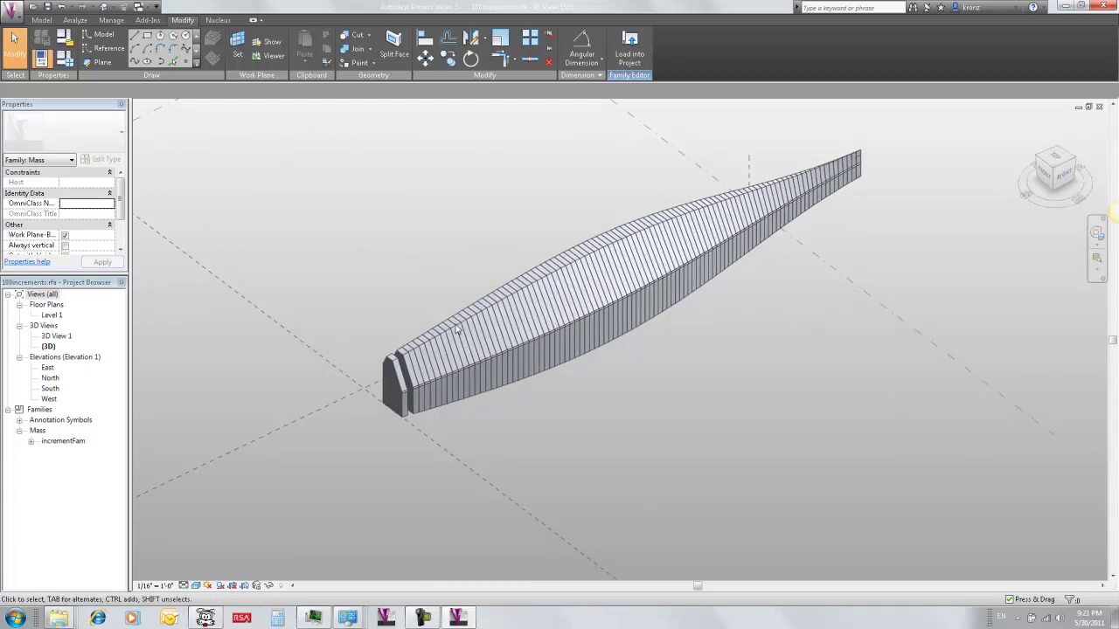